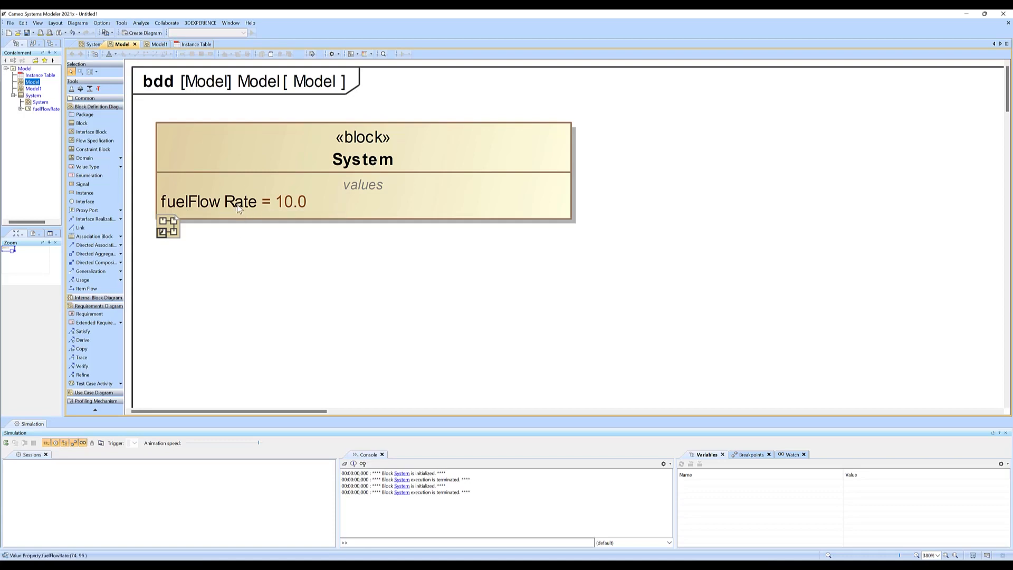
- Create a value type named "Liters per Second" below the System block and assign it to the fuelFlowRate value property
left_click(89, 166)
left_click(226, 259)
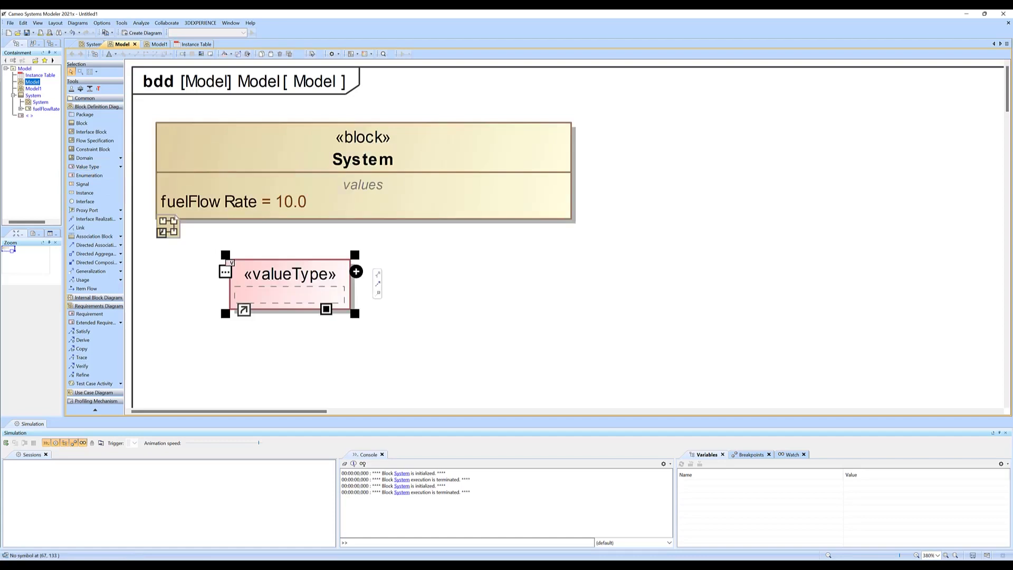
type("Liters P")
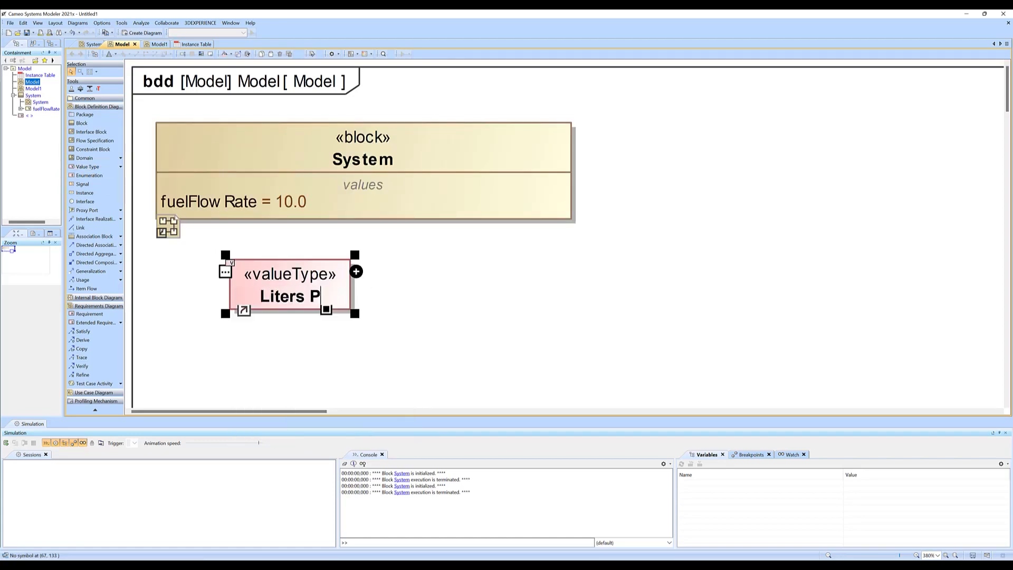
key("BackSpace")
type("per")
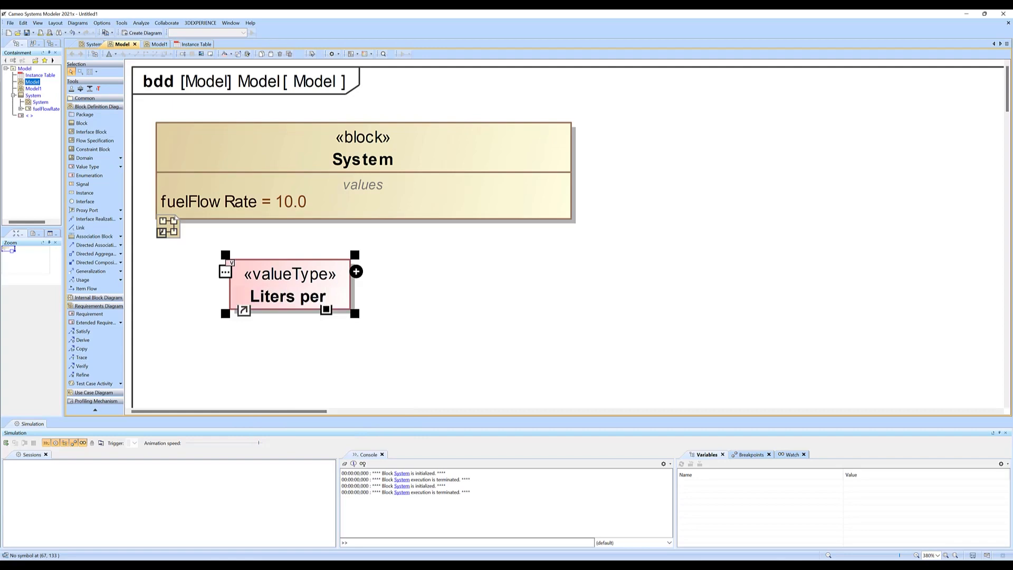
type(" Second")
key("Return")
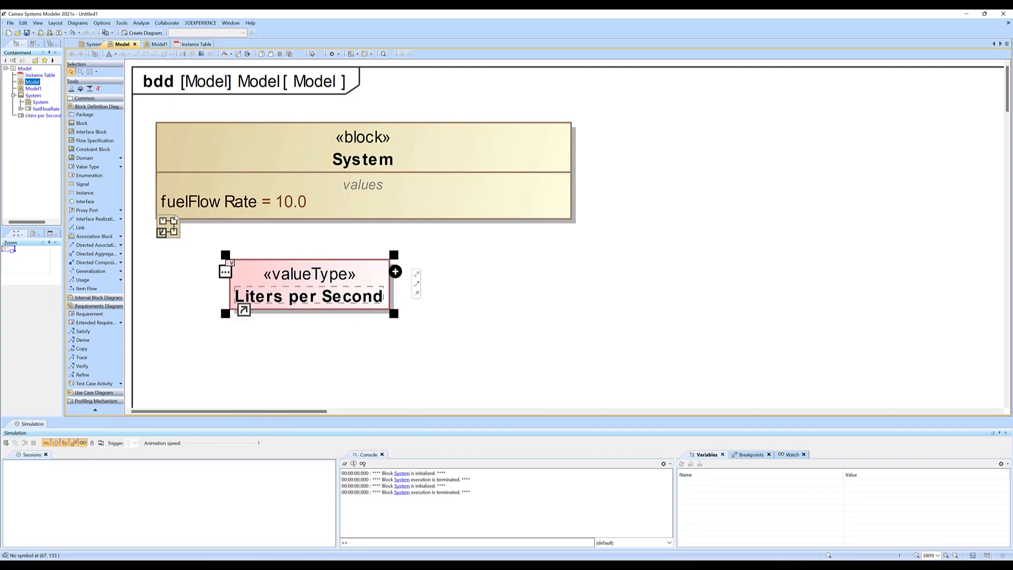
left_click_drag(333, 262, 287, 203)
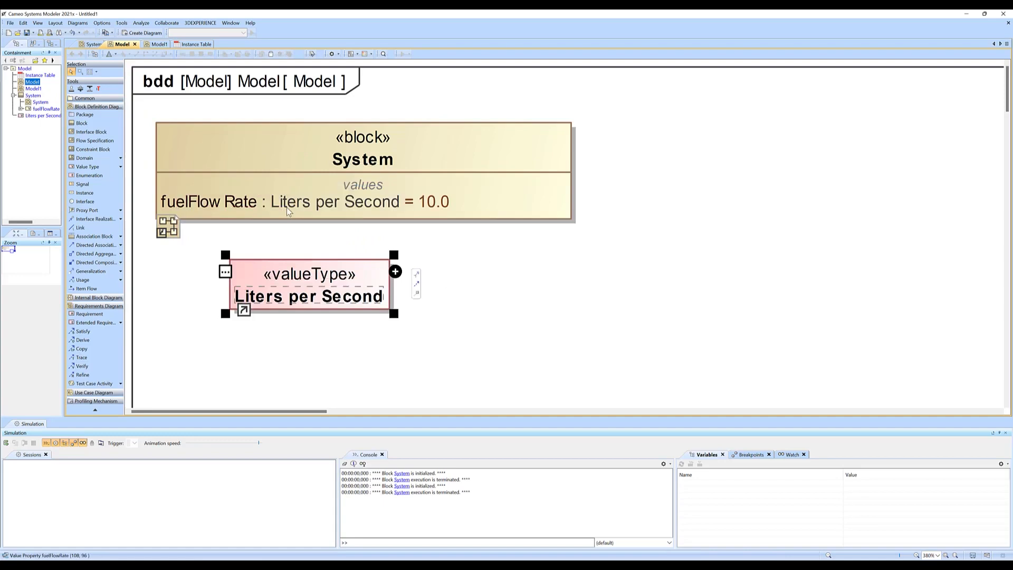
left_click(517, 271)
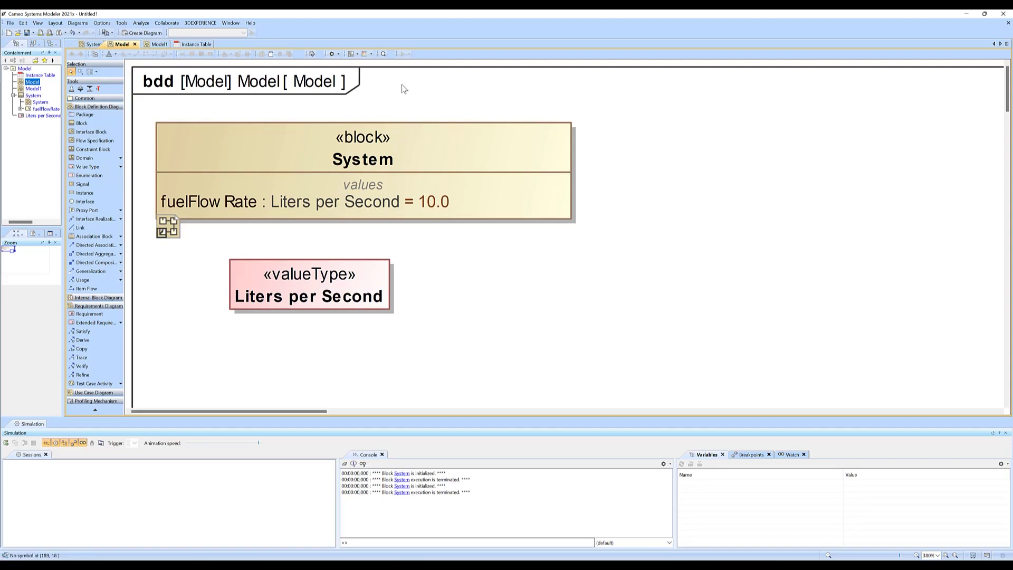
- Run a simulation from the System block's parametric diagram, return to the Model block definition diagram and terminate the session
double_click(242, 153)
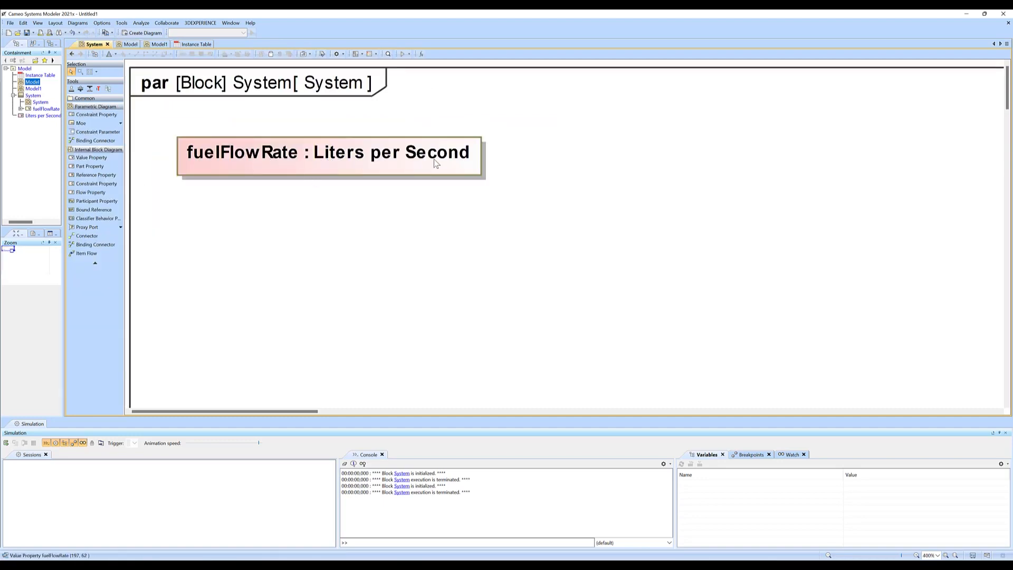
left_click(410, 54)
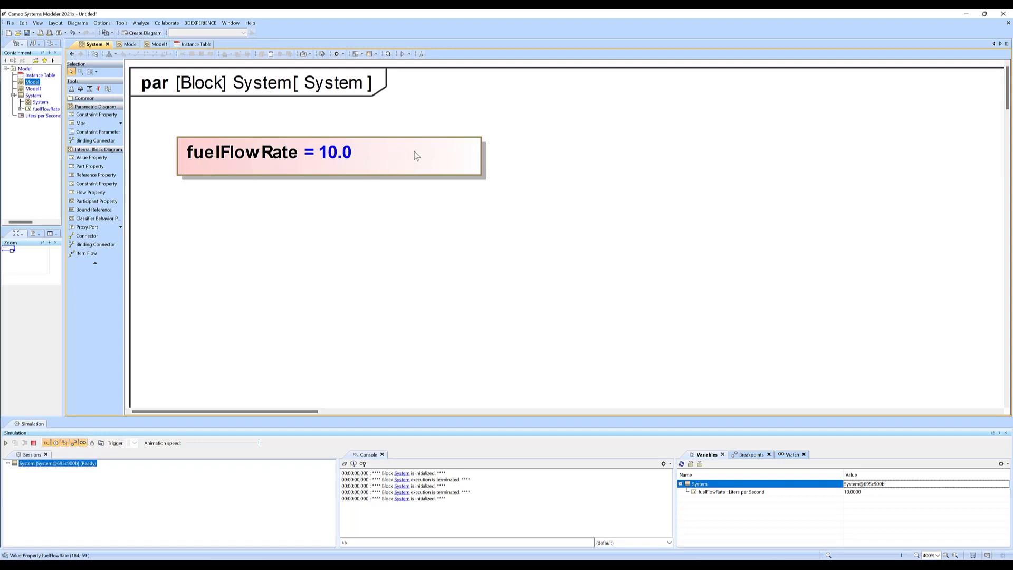
left_click(191, 44)
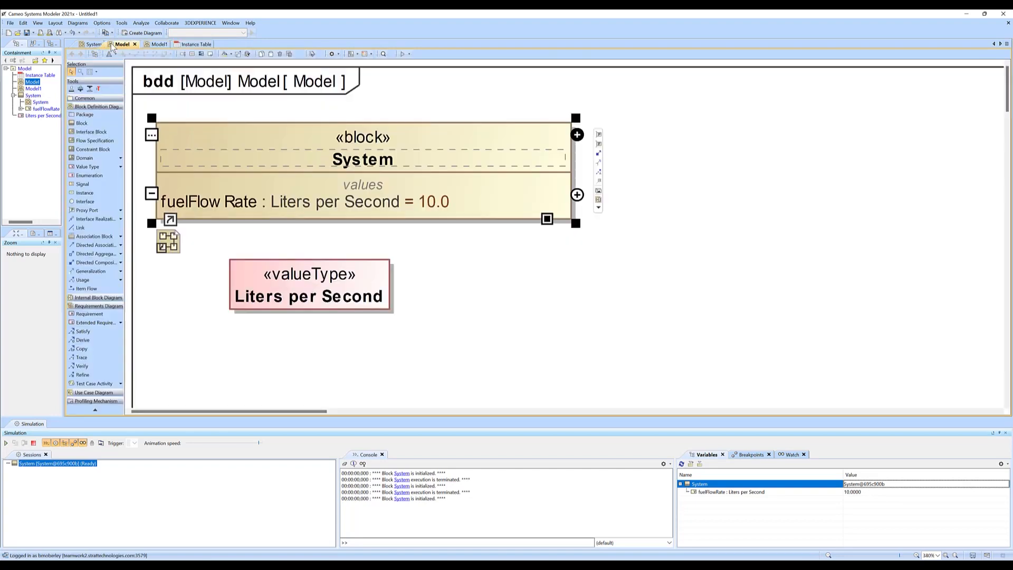
left_click(120, 44)
left_click(34, 443)
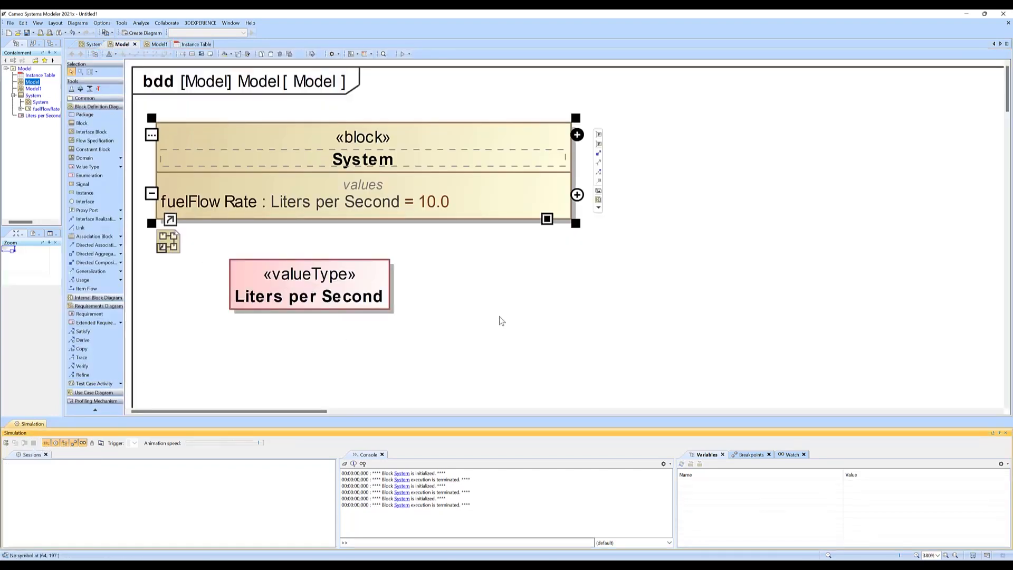
- Run the System block's simulation and export its runtime values to a new instance under Model
right_click(405, 147)
mouse_move(454, 274)
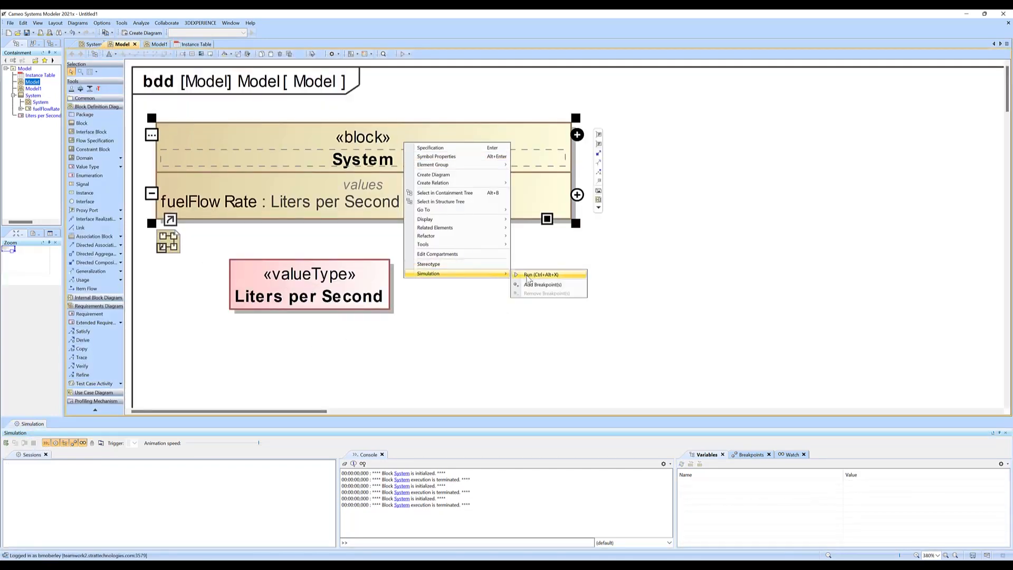
left_click(531, 278)
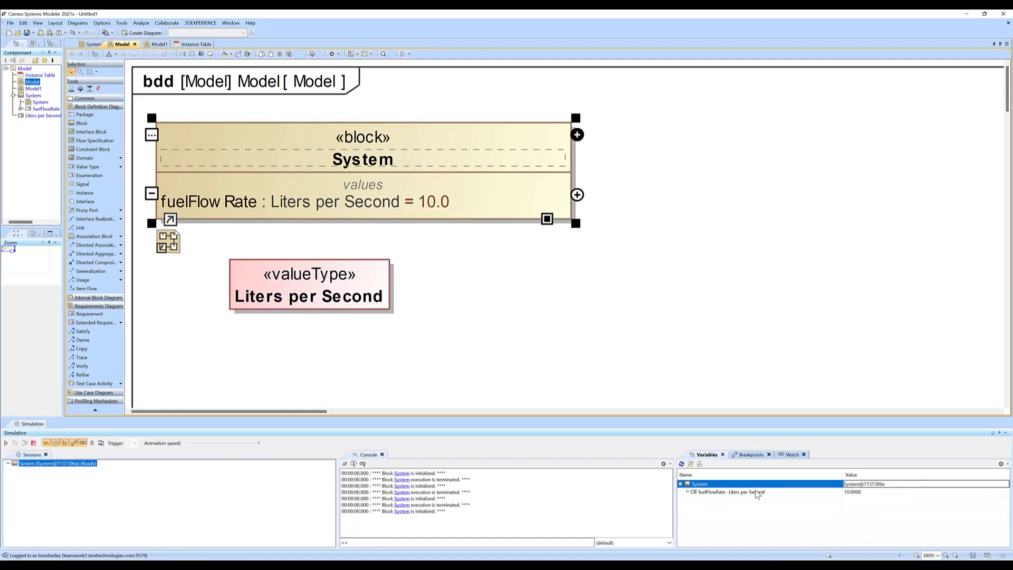
left_click(691, 464)
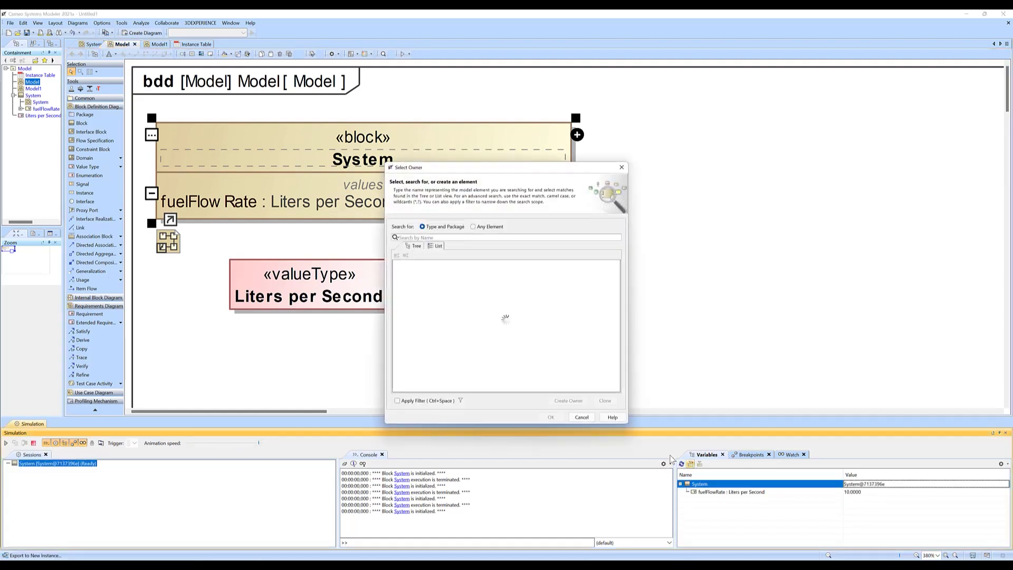
left_click(551, 417)
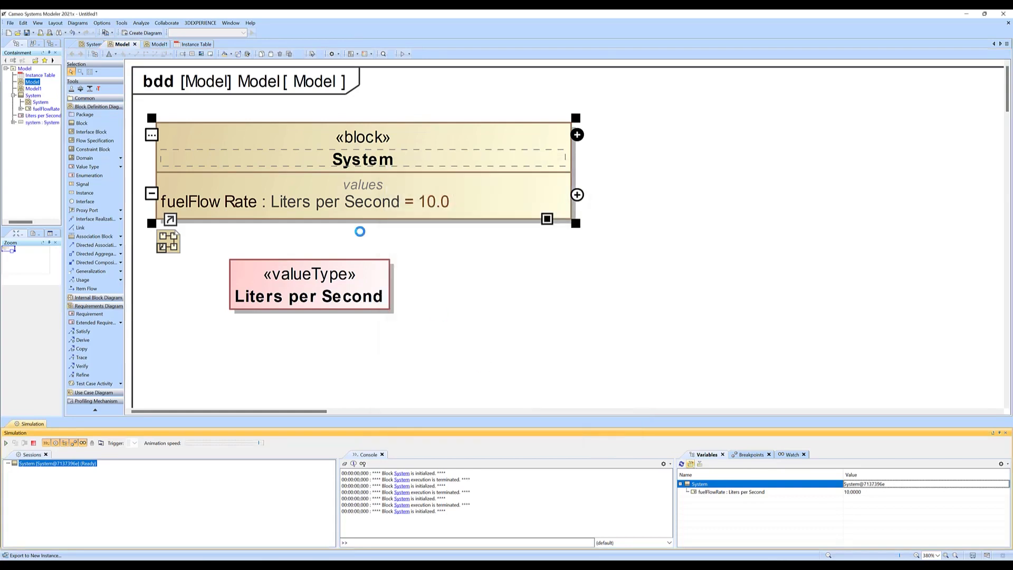
- Check the exported system instance in the instance table and return to the Model block definition diagram
left_click(185, 45)
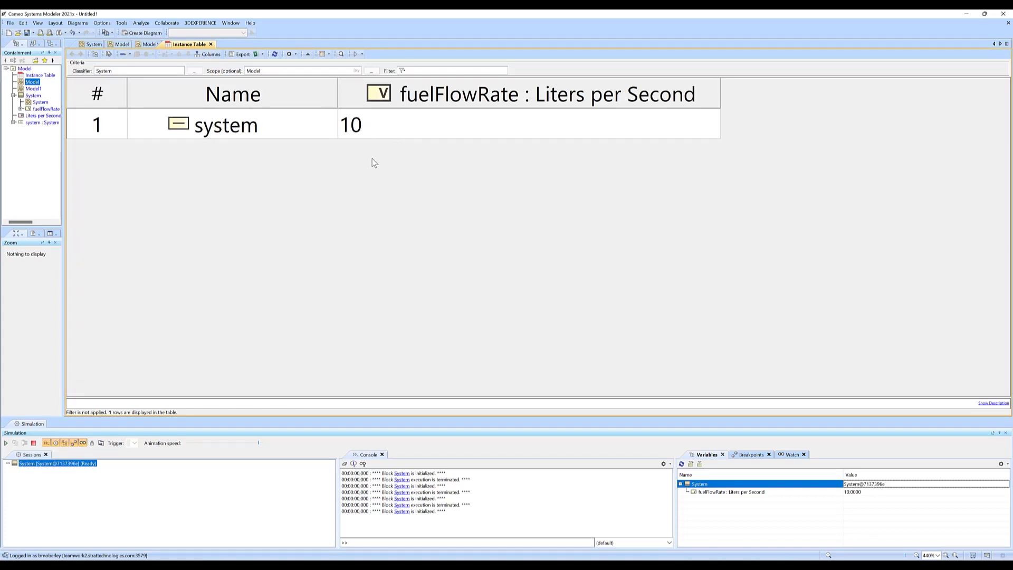
left_click(124, 44)
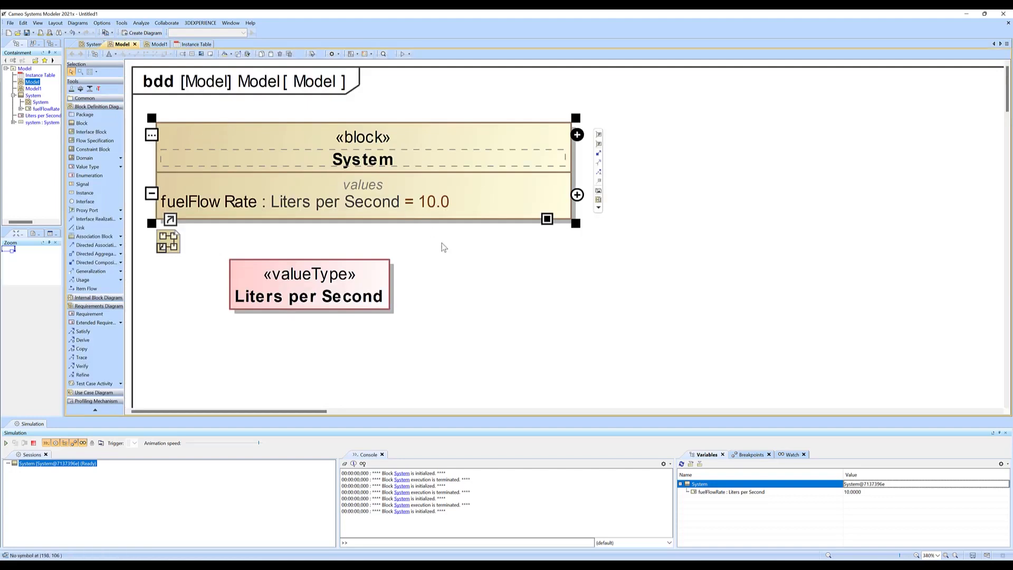
left_click(455, 260)
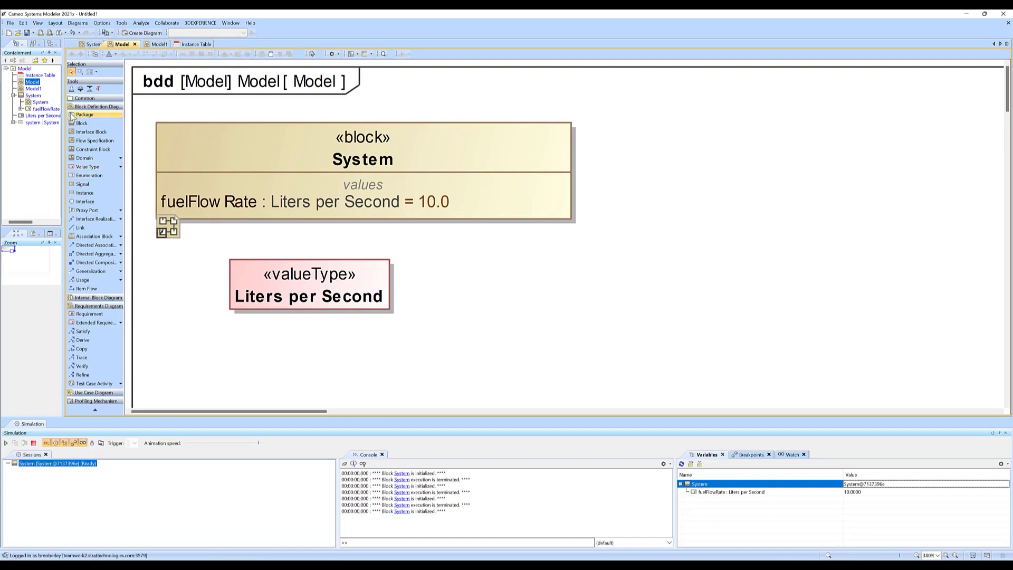
- Widen the containment browser, search the model for "quantity" and locate the QuantityKind block in the SysML library
left_click_drag(67, 122, 95, 121)
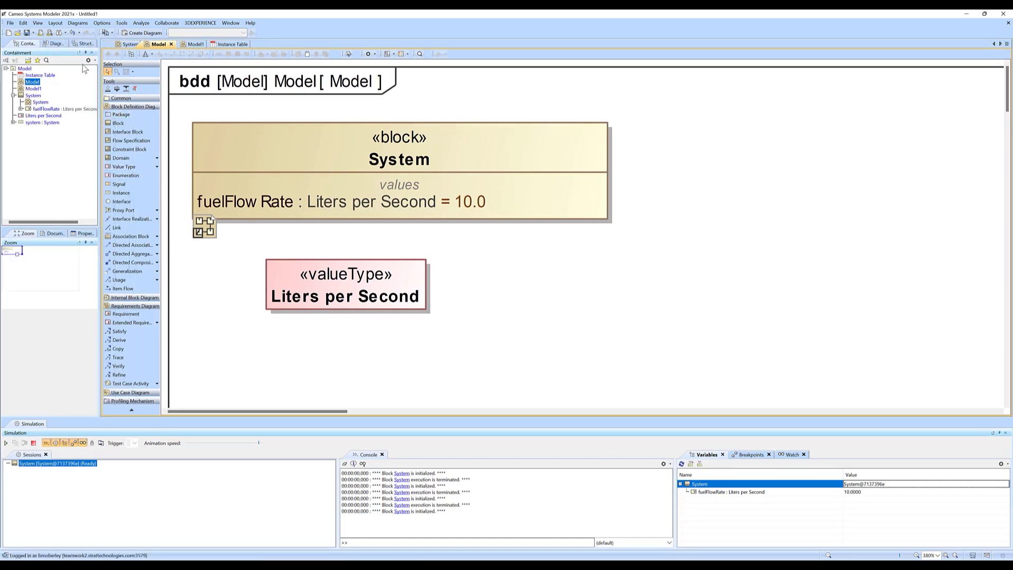
left_click(46, 60)
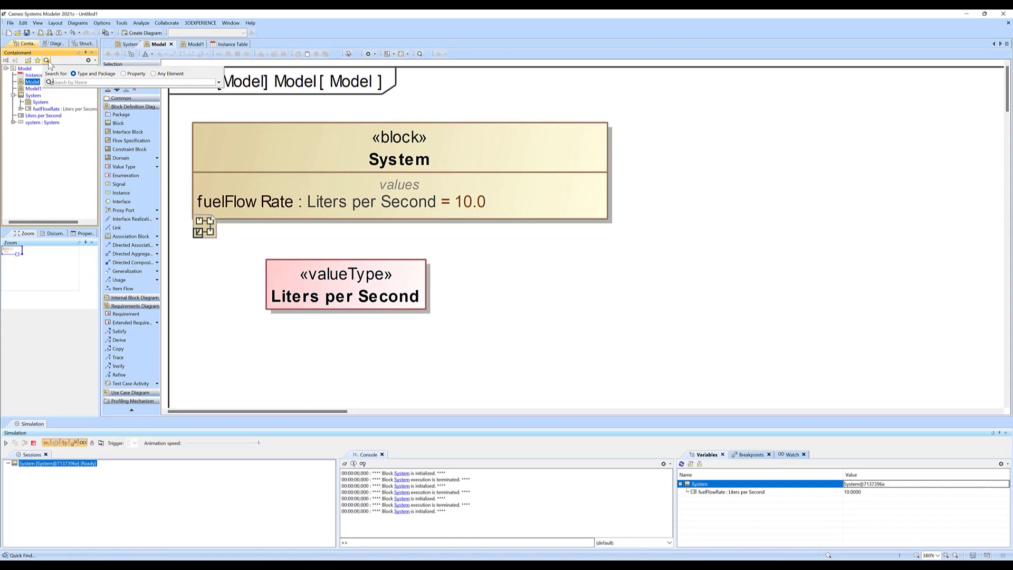
type("quantity")
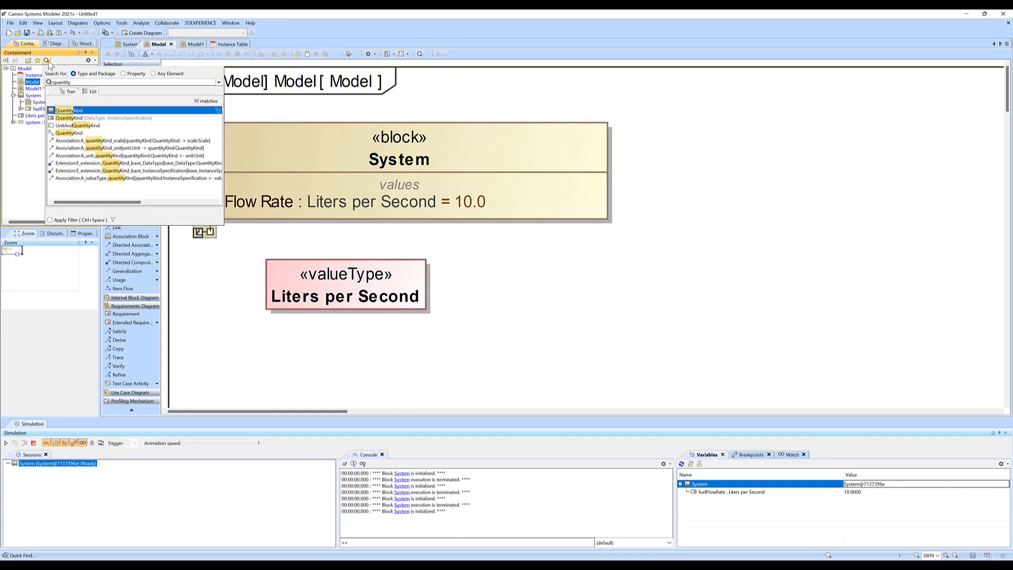
double_click(75, 109)
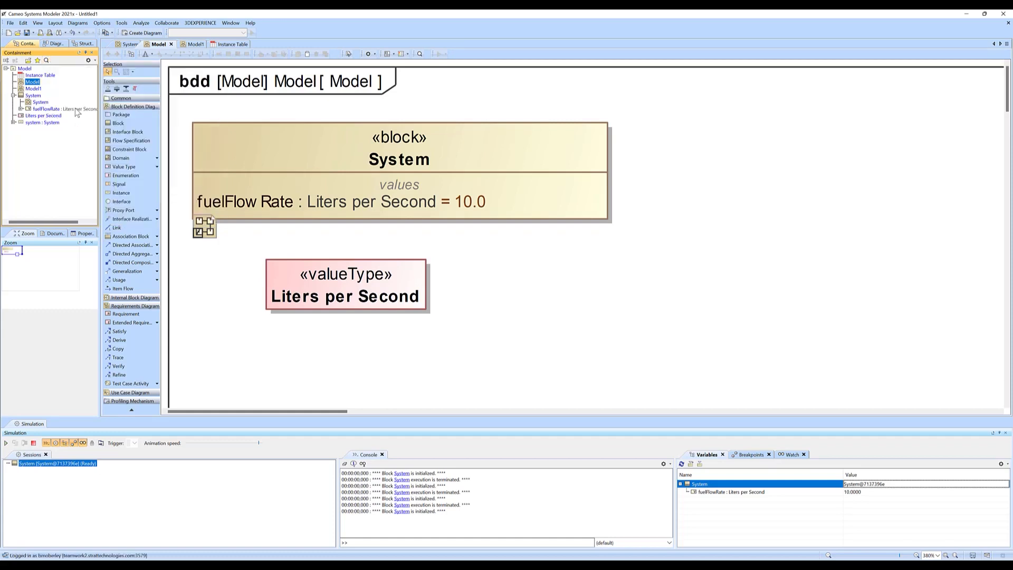
left_click(575, 314)
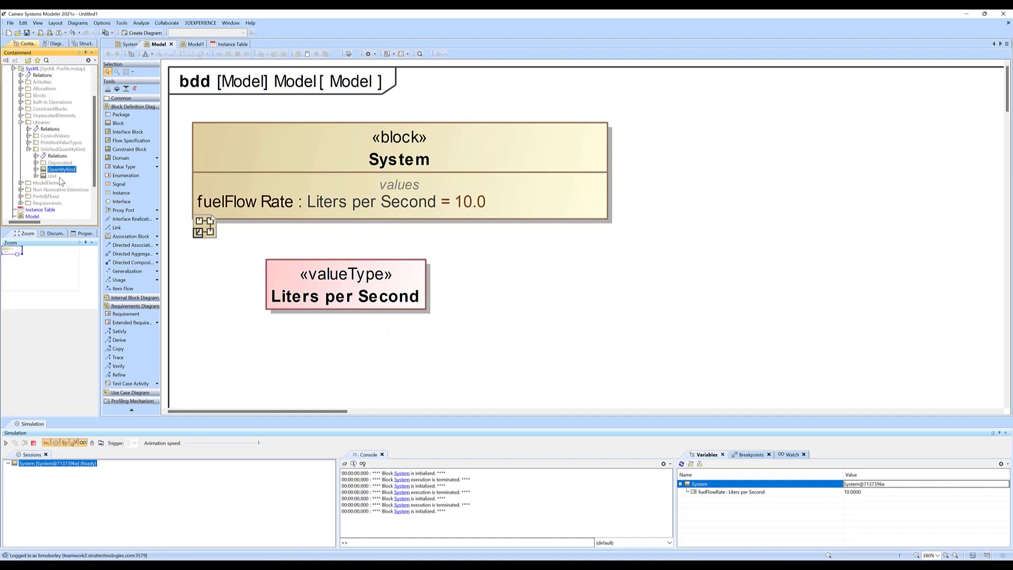
- Place the QuantityKind block on the diagram beside the System block and align their upper edges
left_click_drag(57, 170, 645, 159)
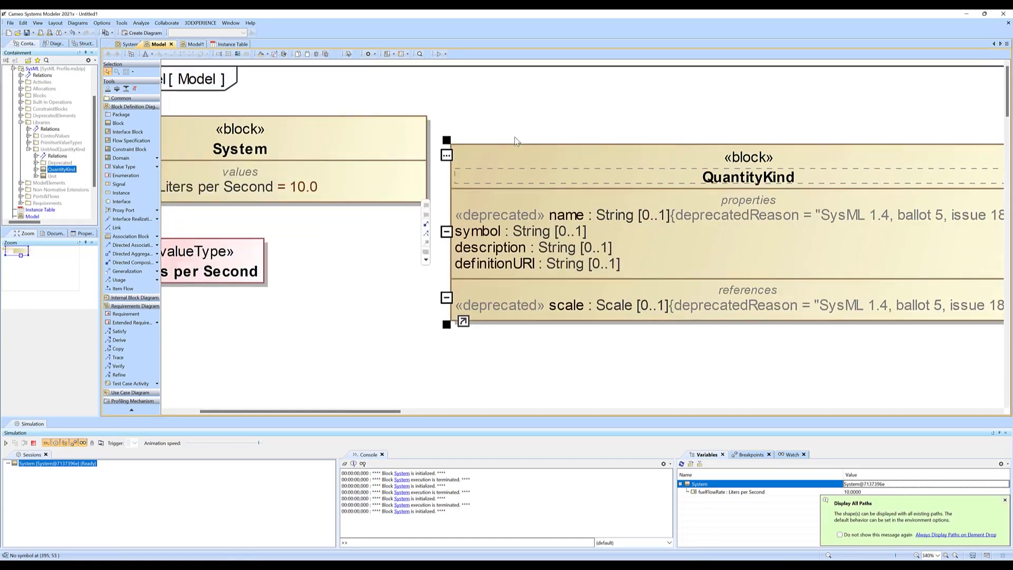
scroll(514, 137, "down", 2)
scroll(568, 102, "down", 1)
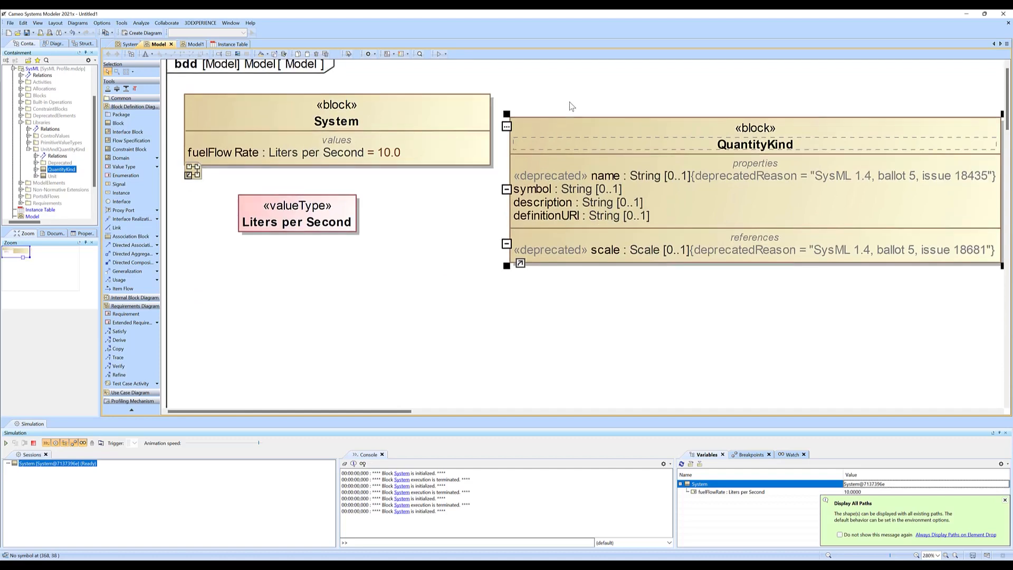
scroll(569, 102, "down", 1)
left_click(568, 102)
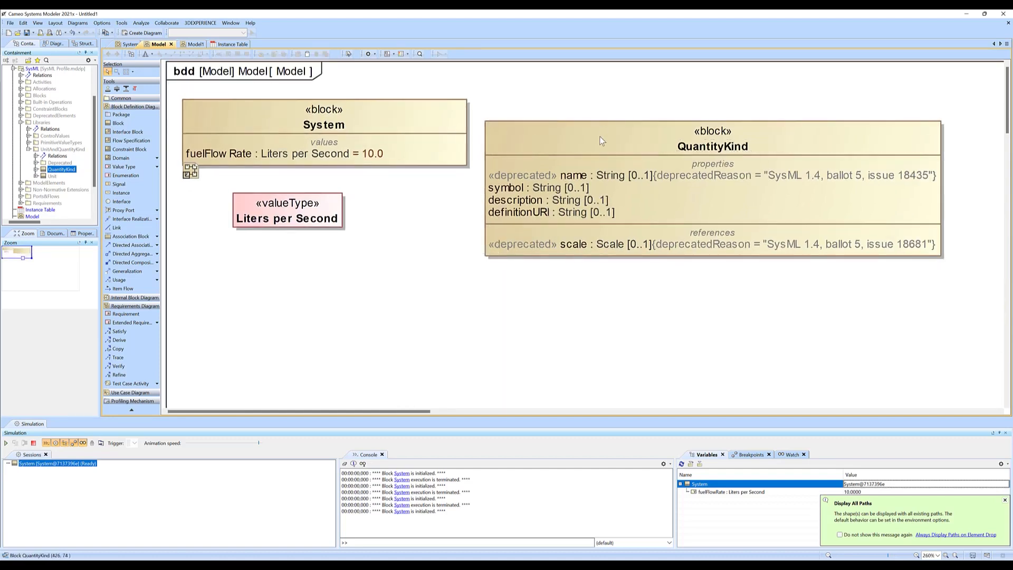
left_click_drag(602, 141, 608, 115)
- Create an instance of QuantityKind with all its parts in the Model package, shown on a new SysML Block Definition Diagram
right_click(607, 116)
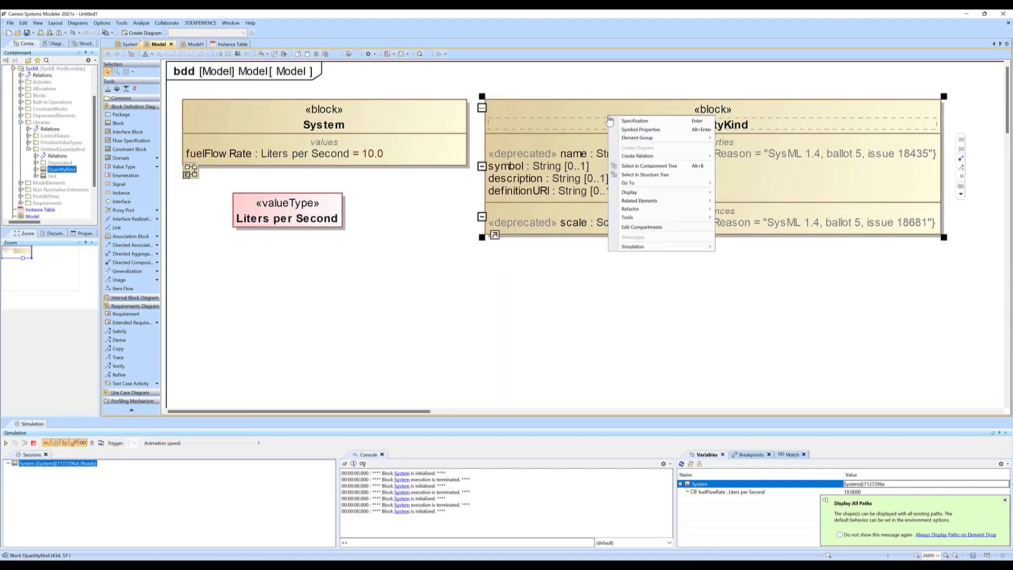
mouse_move(688, 220)
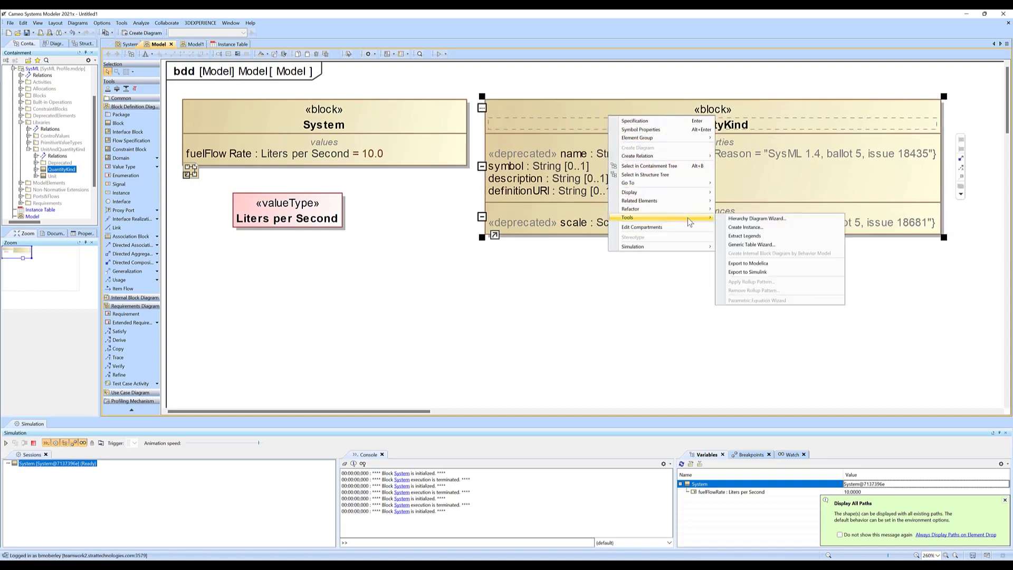
left_click(766, 229)
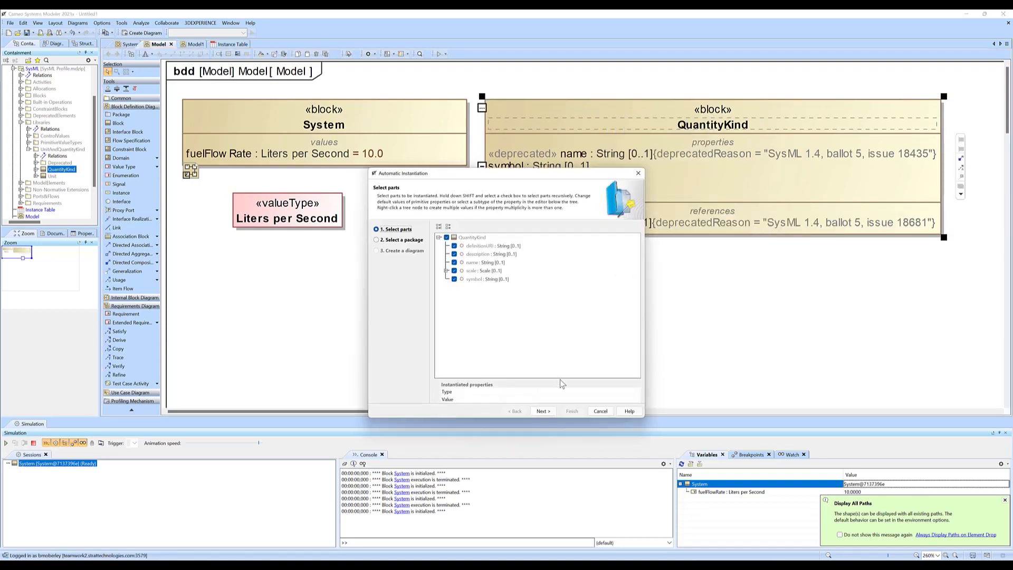
left_click(544, 411)
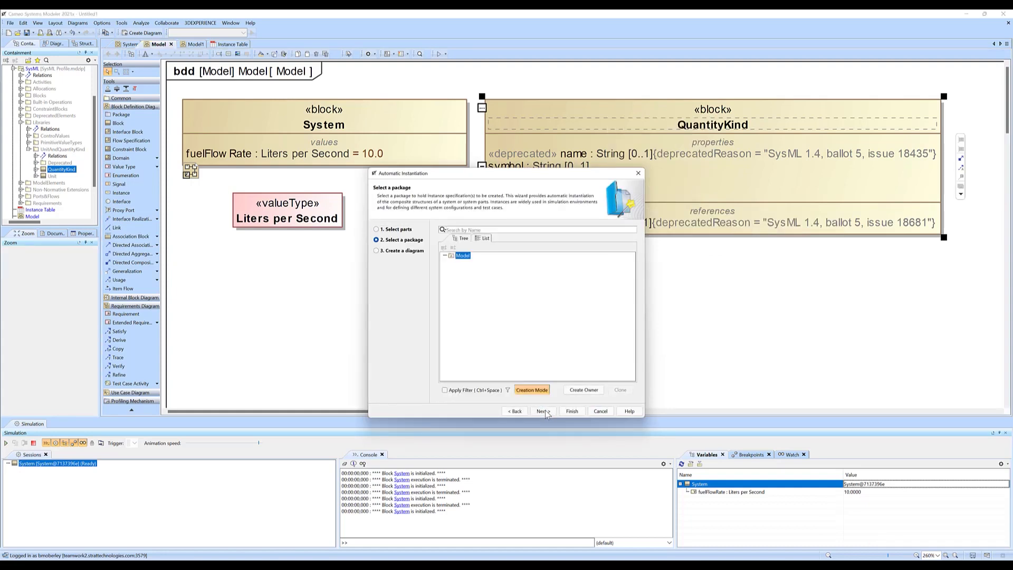
left_click(544, 411)
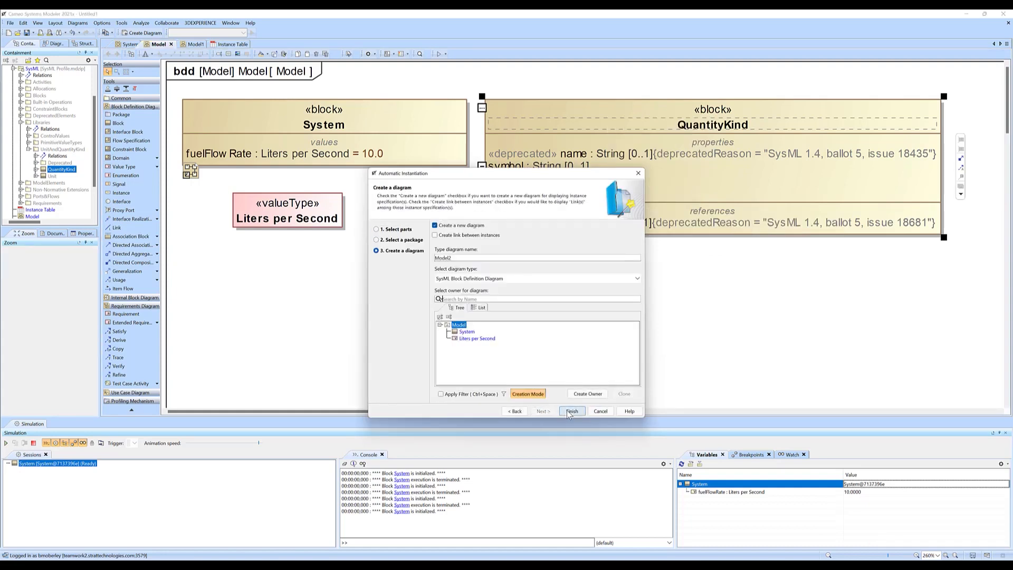
left_click(567, 411)
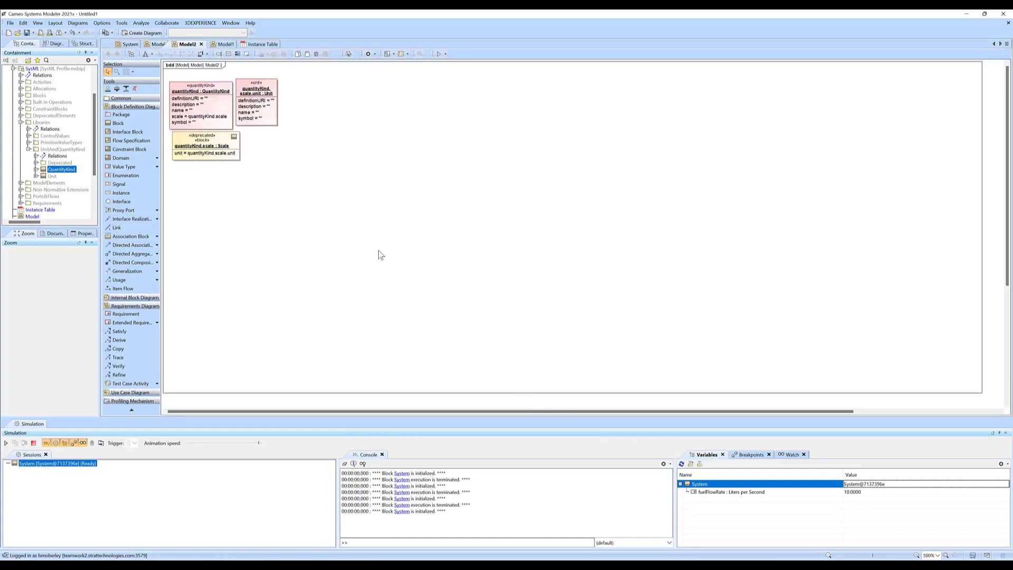
- Rename the quantityKind instance on the Model2 diagram as Liters Per Second
scroll(164, 65, "up", 4)
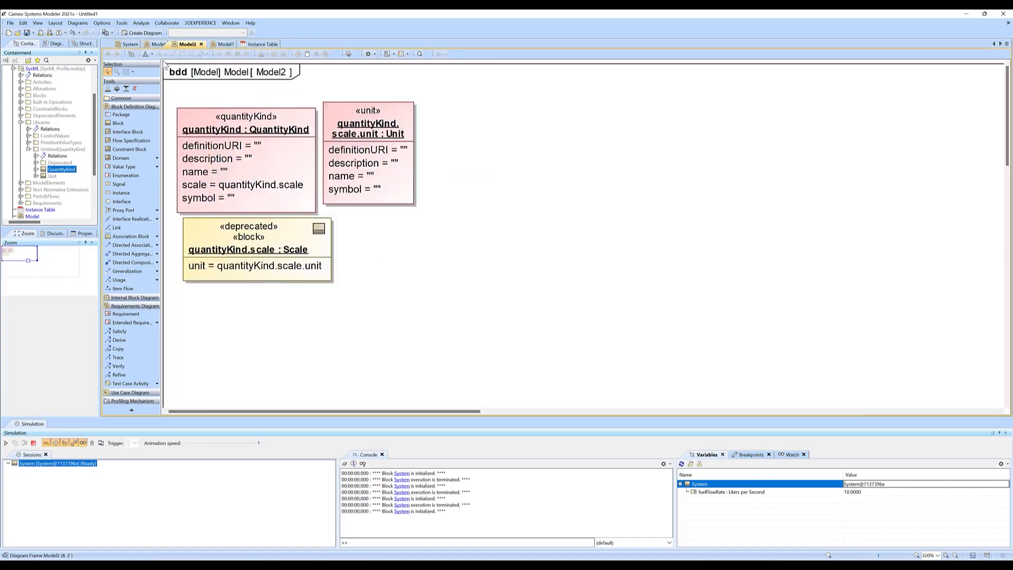
scroll(165, 64, "up", 2)
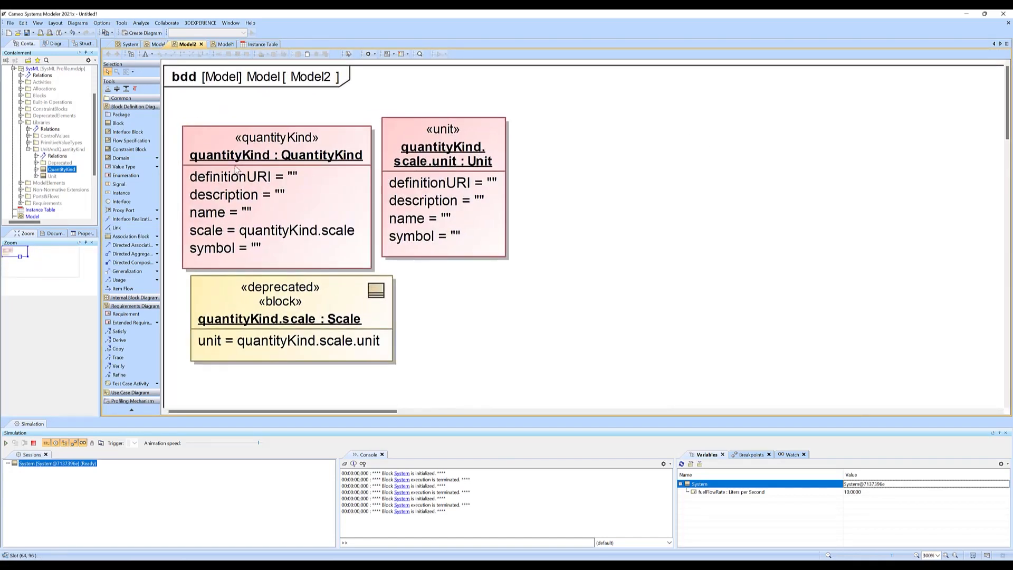
left_click(241, 161)
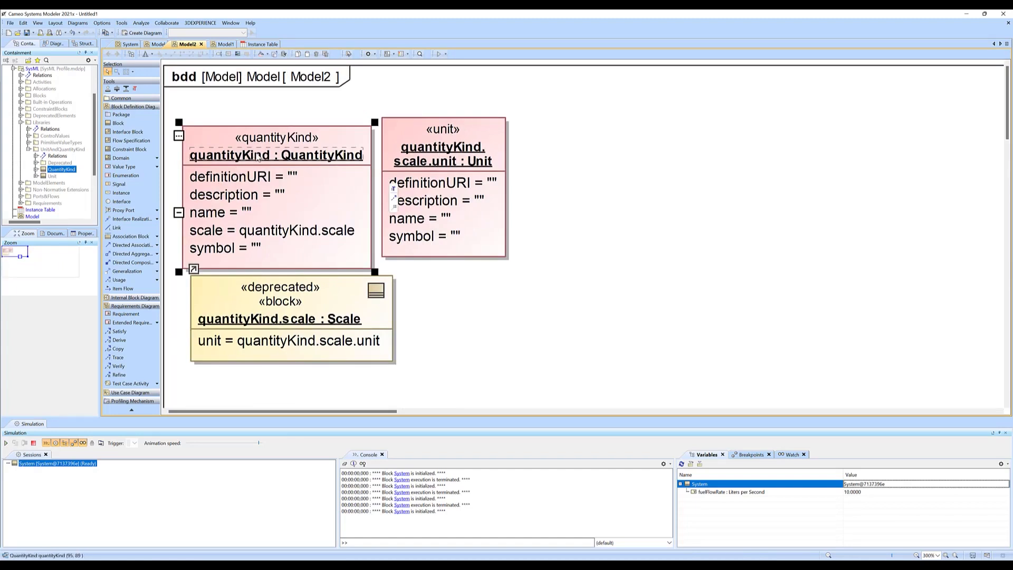
left_click(254, 156)
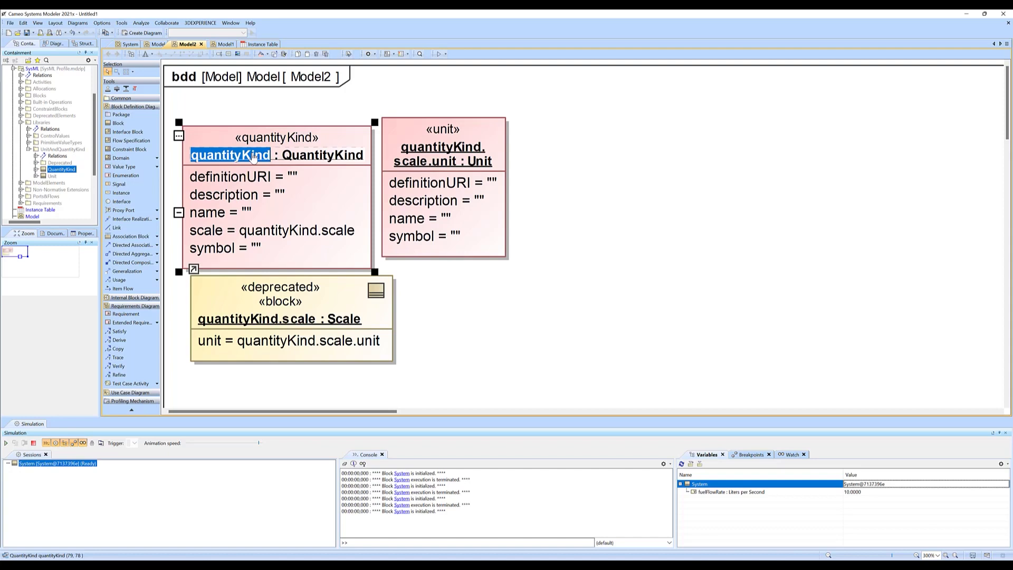
type("Liters")
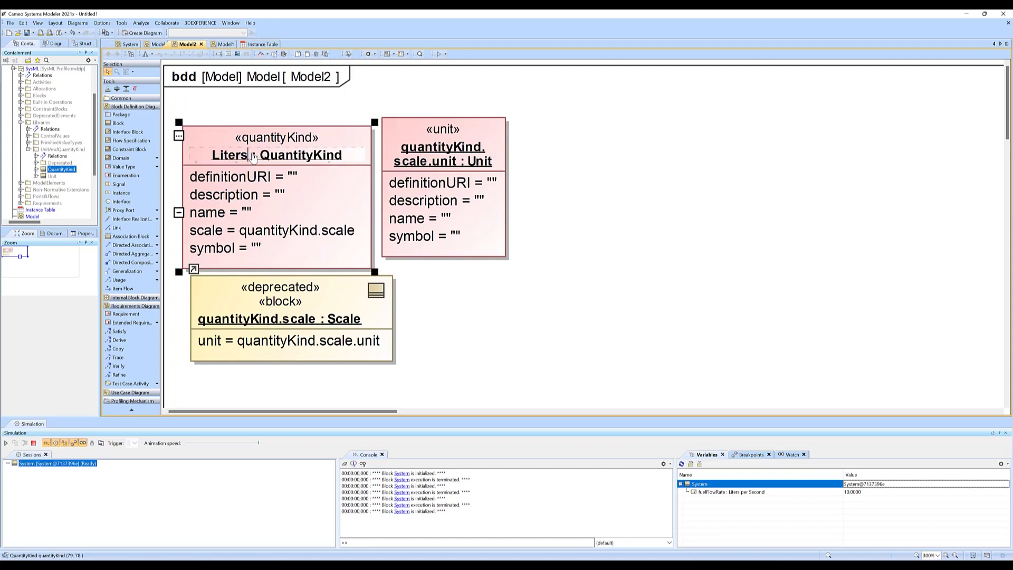
type(" Per Second")
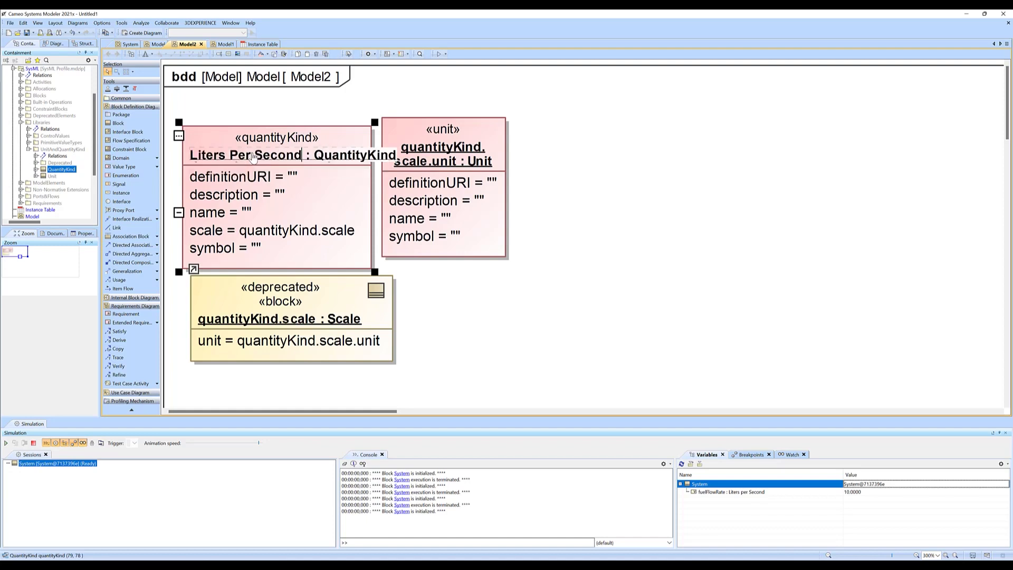
key("Return")
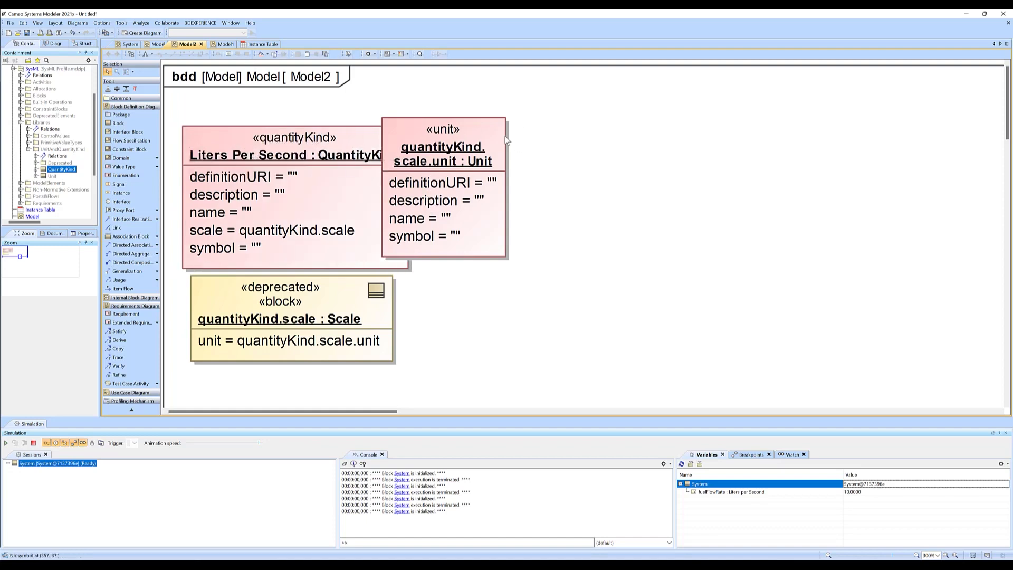
- Move the unit instance clear of the quantity kind instance and rename it as liters per second
left_click_drag(490, 134, 573, 136)
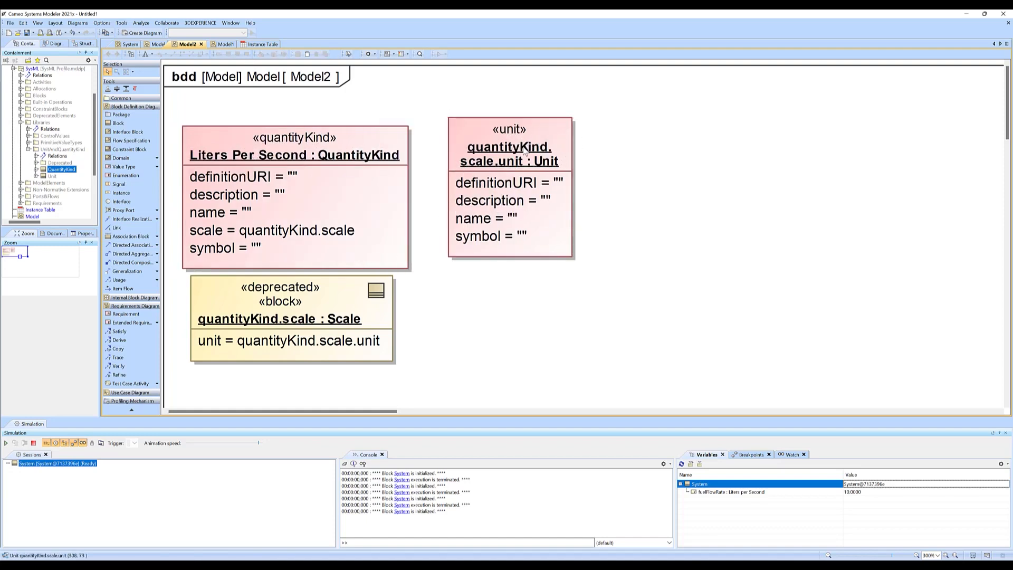
left_click(525, 152)
left_click(524, 151)
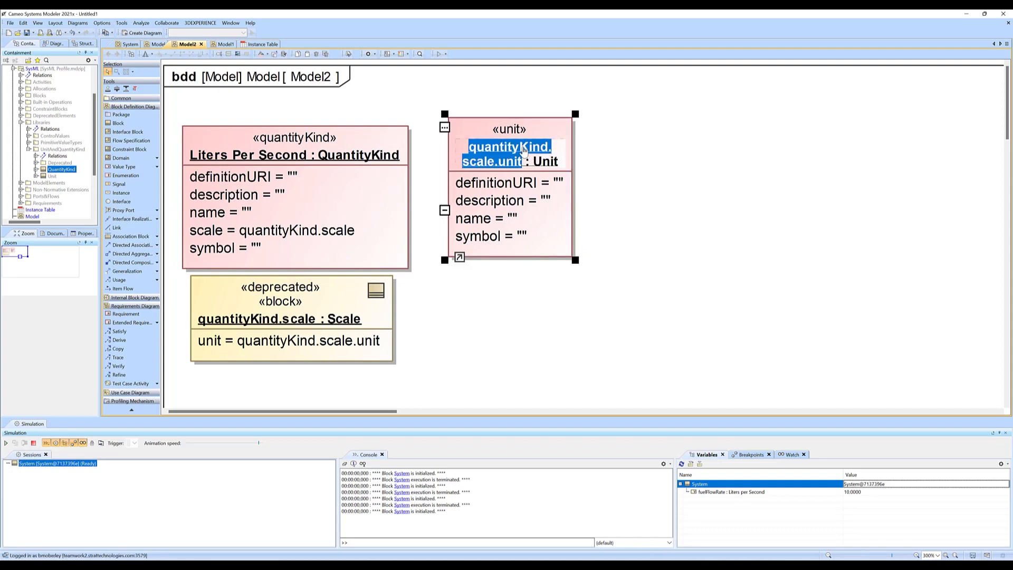
type("liters per seocn")
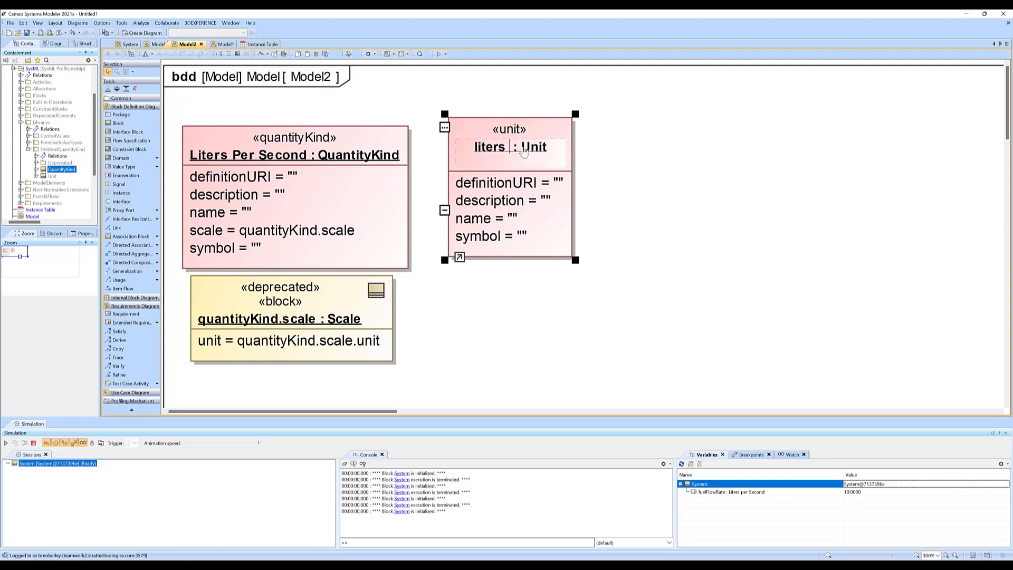
key("BackSpace")
key("BackSpace")
key("BackSpace")
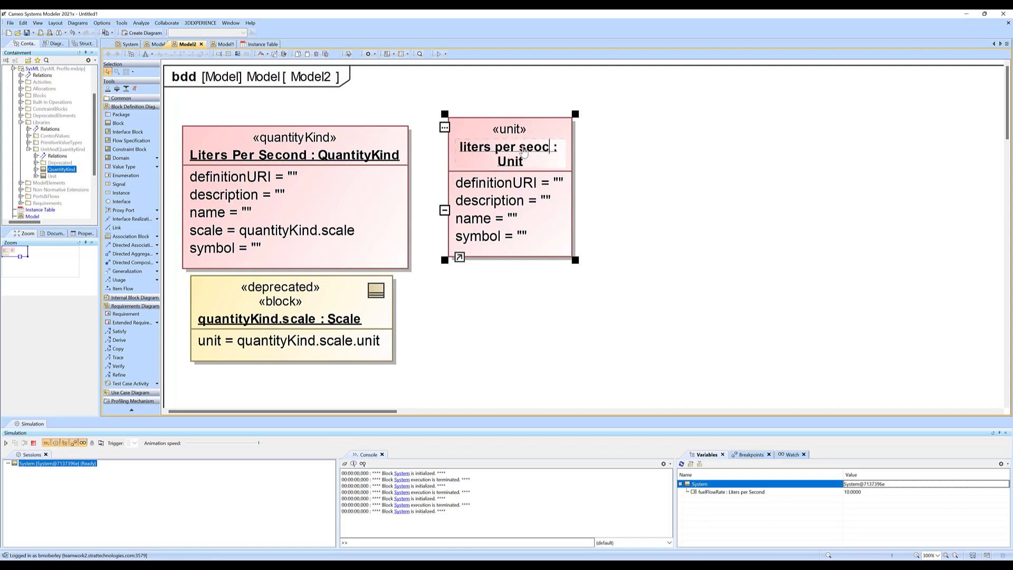
type("cond")
key("Return")
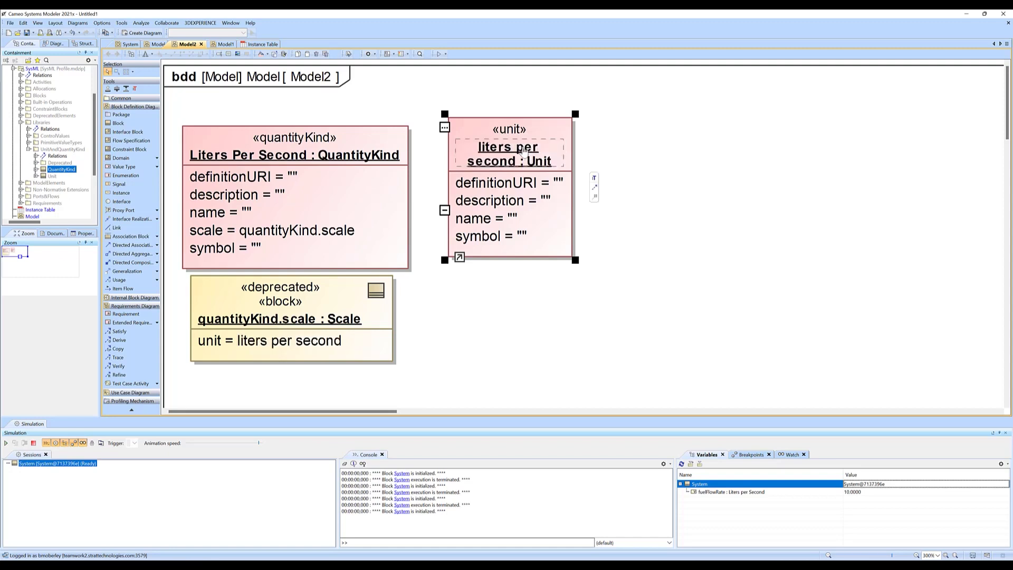
left_click(715, 149)
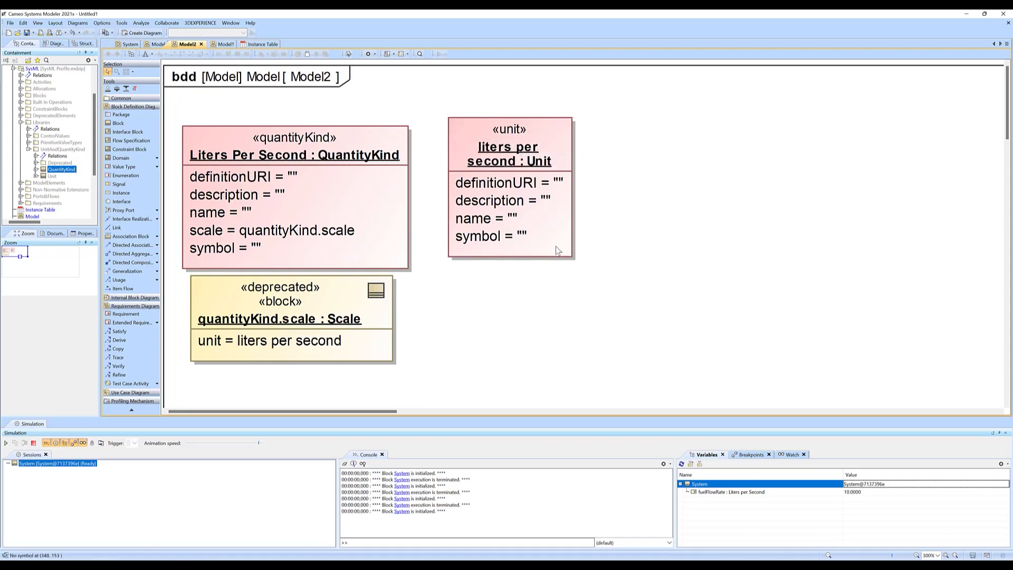
- Set the unit instance's symbol to L/s and place the instance closer to the quantity kind instance
left_click(524, 240)
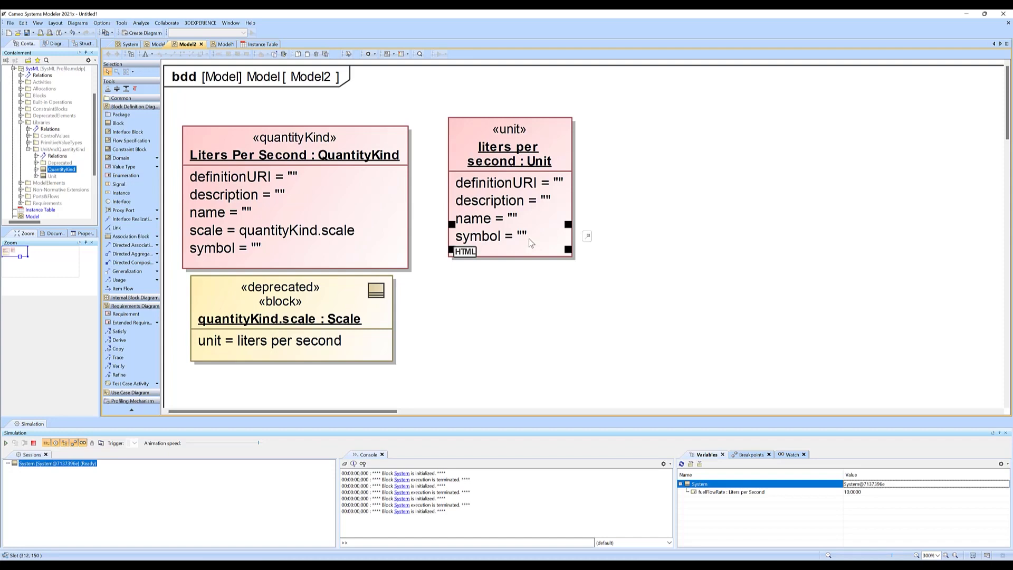
key("Delete")
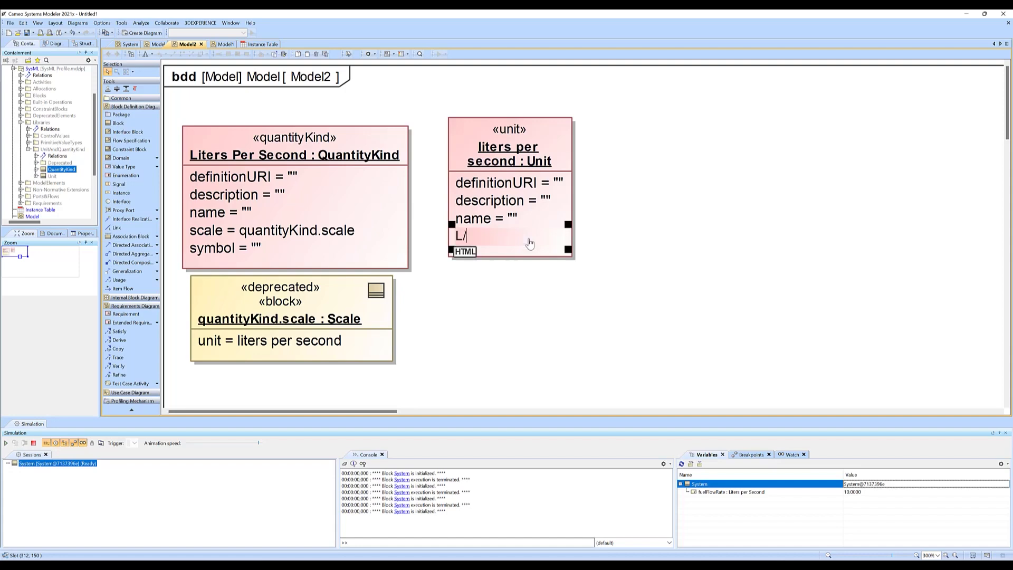
type("s")
left_click(708, 148)
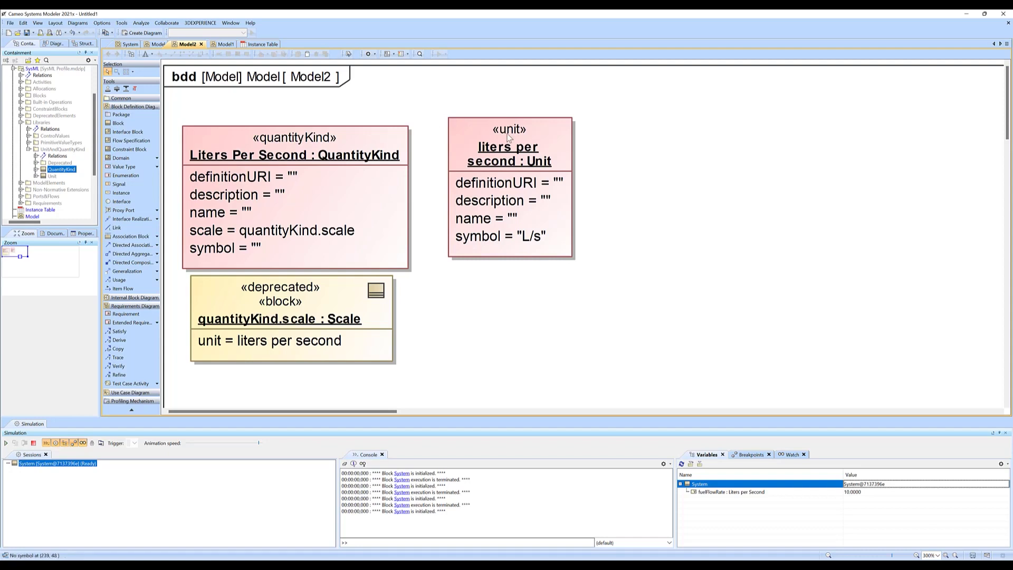
left_click_drag(491, 139, 466, 139)
left_click(607, 154)
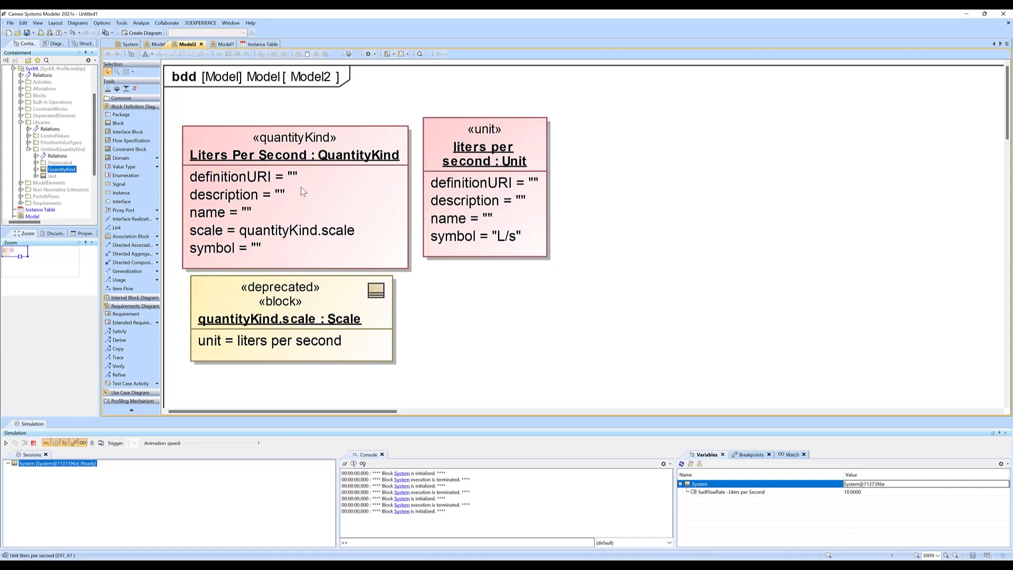
- Look through the instance table and the other block definition diagrams and return to the Model diagram
left_click(255, 45)
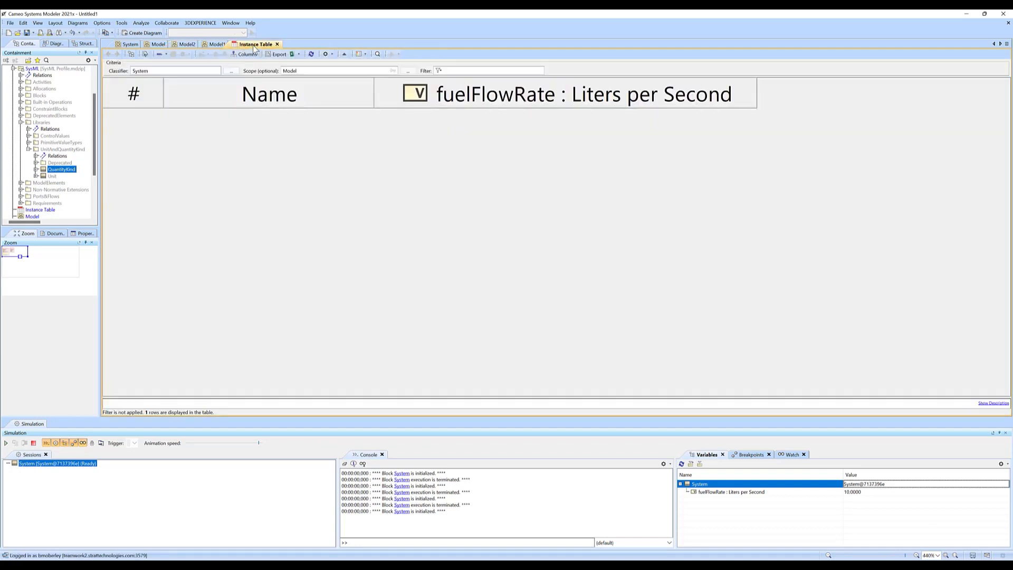
left_click(211, 44)
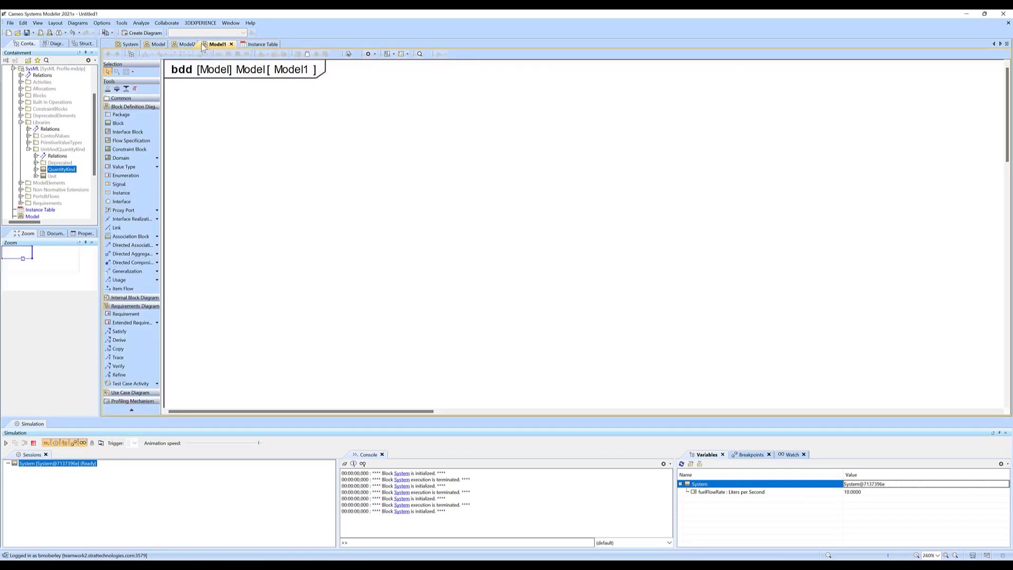
left_click(188, 44)
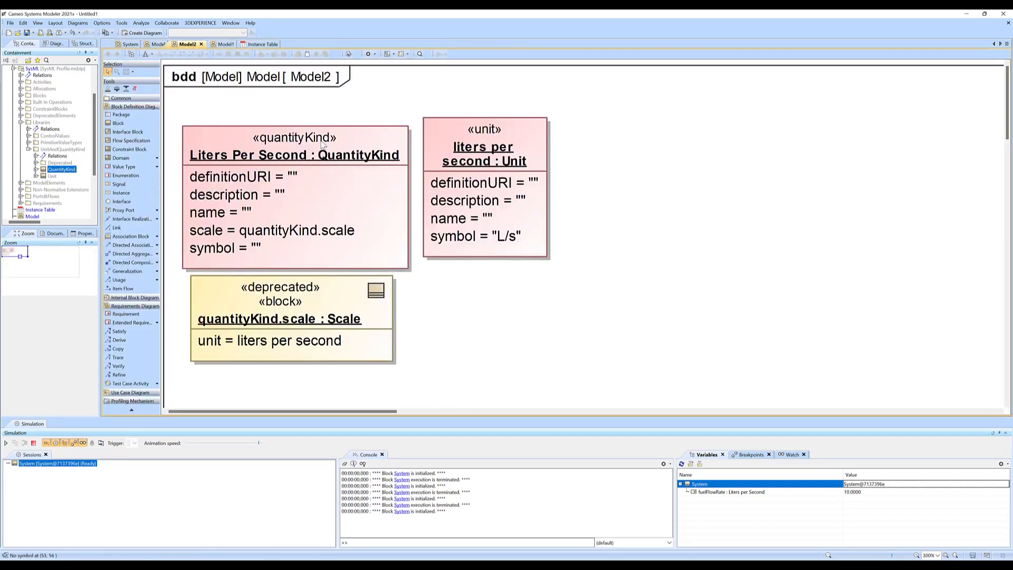
left_click(154, 45)
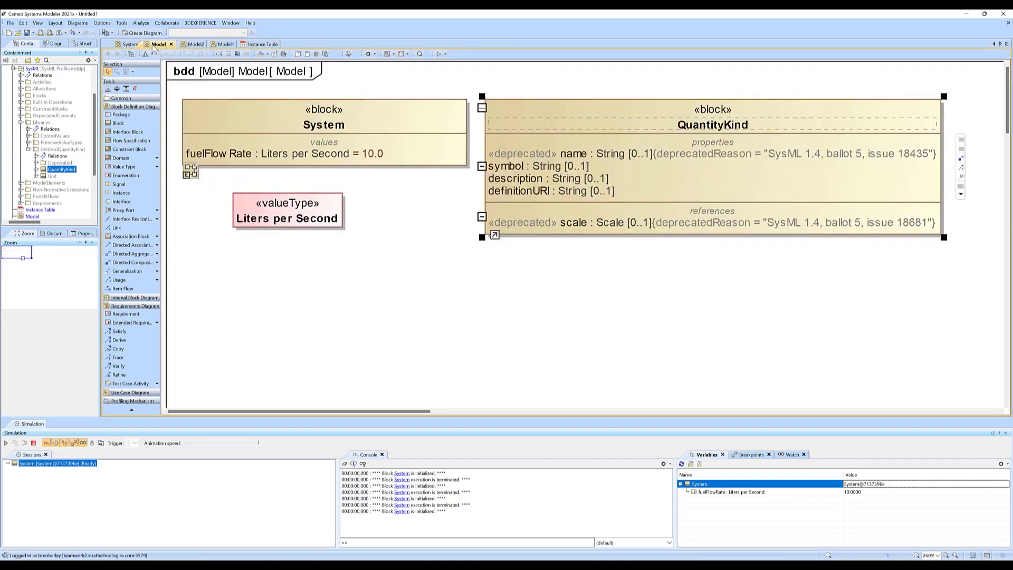
left_click(229, 88)
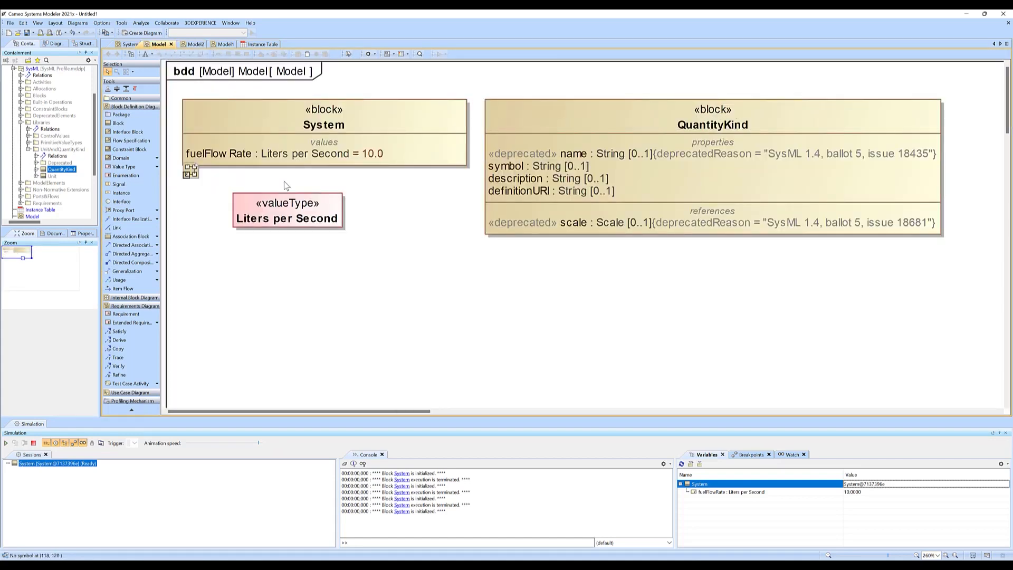
- Set the Quantity Kind of the Liters per Second value type to the Liters Per Second : QuantityKind instance in its specification
right_click(290, 207)
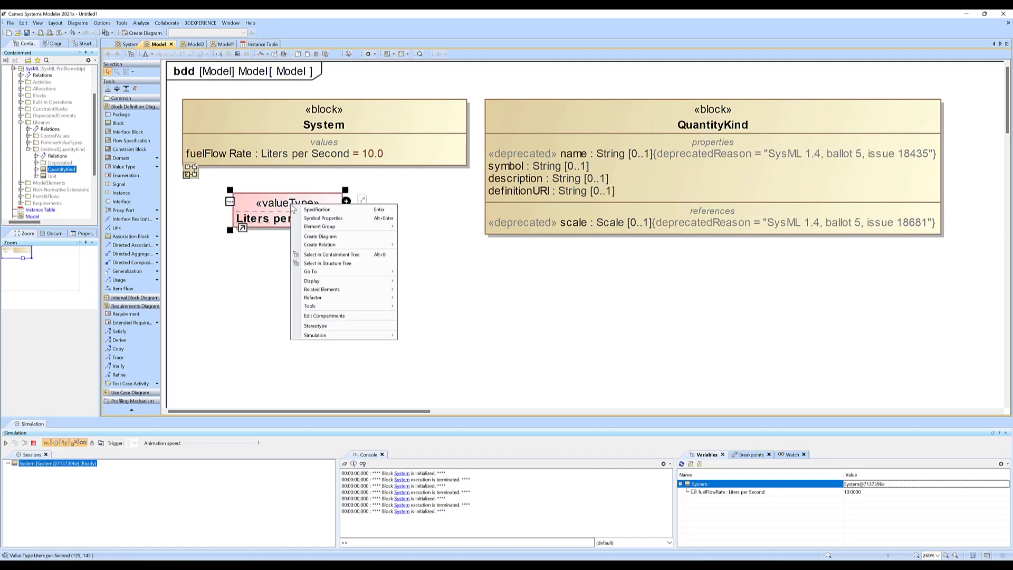
left_click(322, 210)
left_click(487, 270)
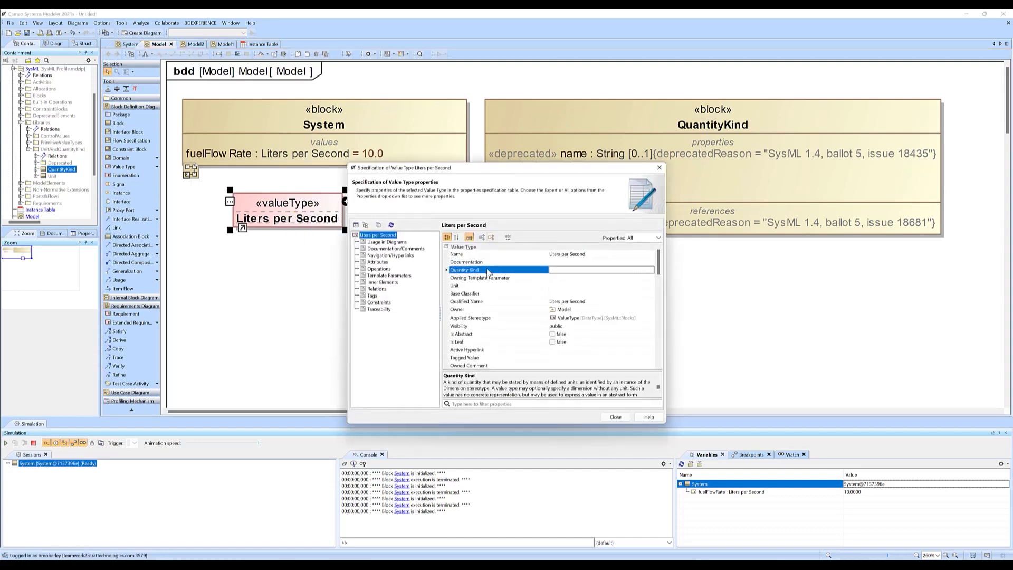
left_click(586, 271)
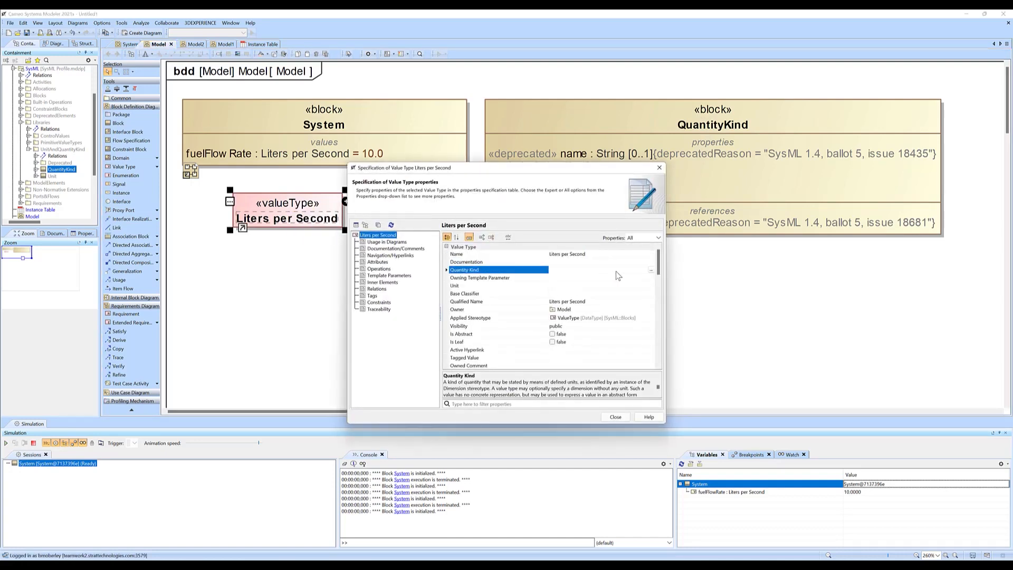
left_click(651, 270)
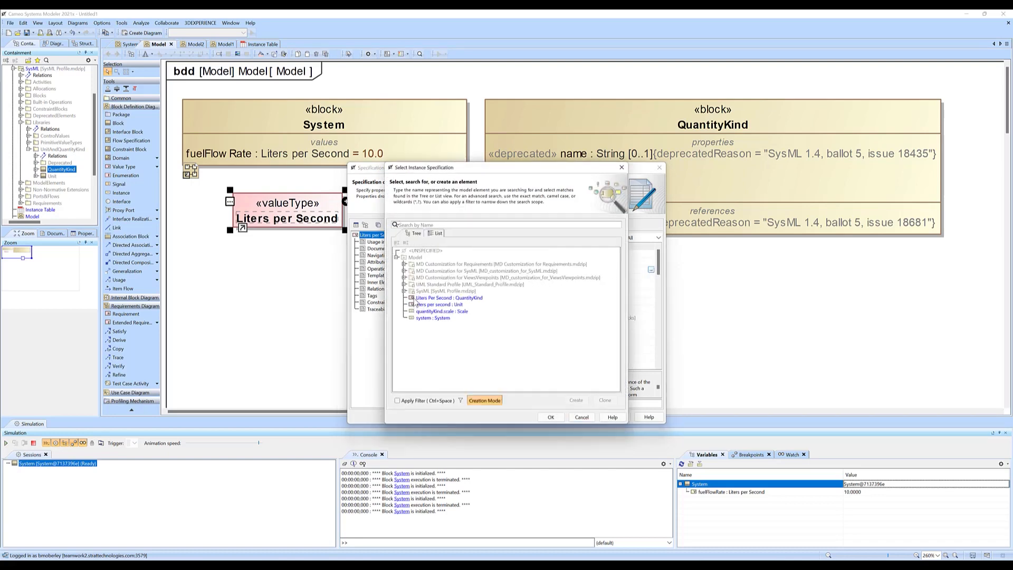
left_click(415, 299)
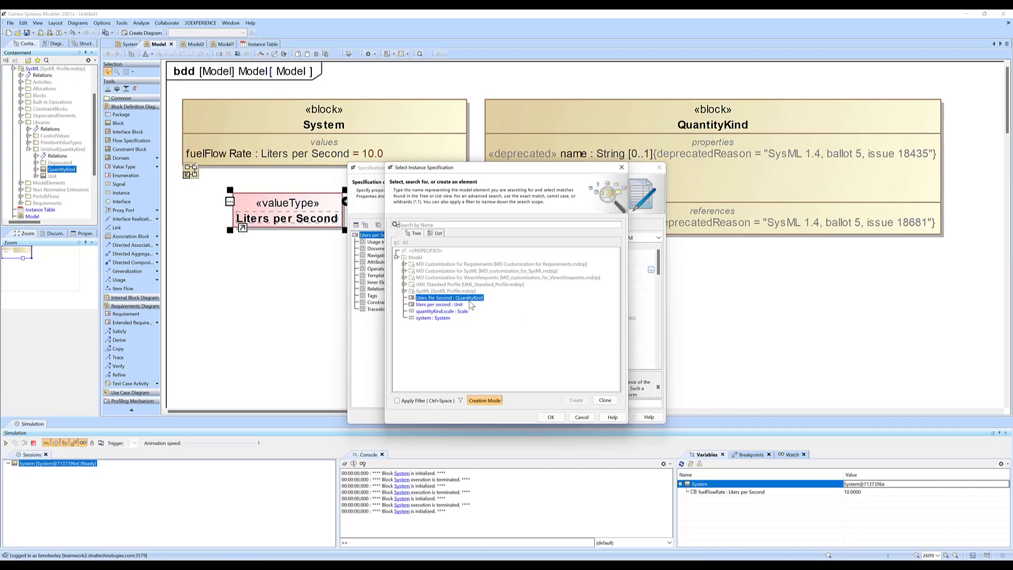
left_click(552, 417)
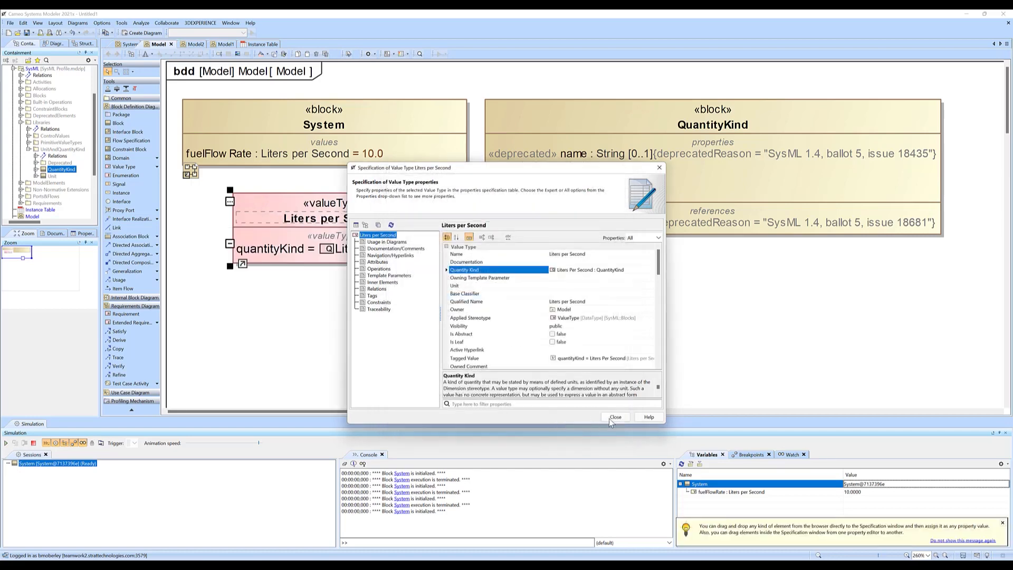
left_click(615, 417)
- Set the Unit of the Liters per Second value type to the liters per second : Unit instance in its specification
right_click(360, 206)
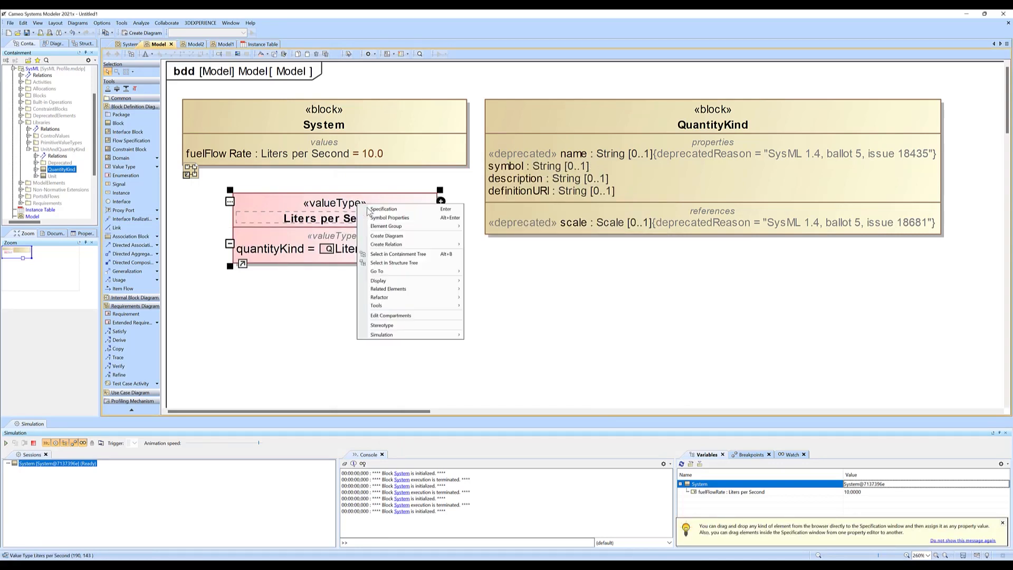
left_click(380, 209)
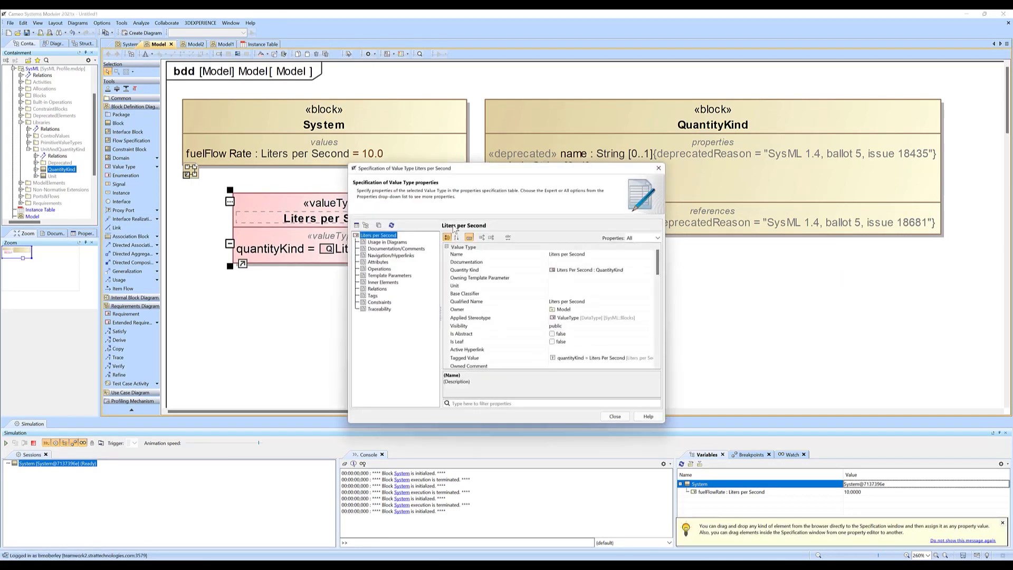
left_click(559, 285)
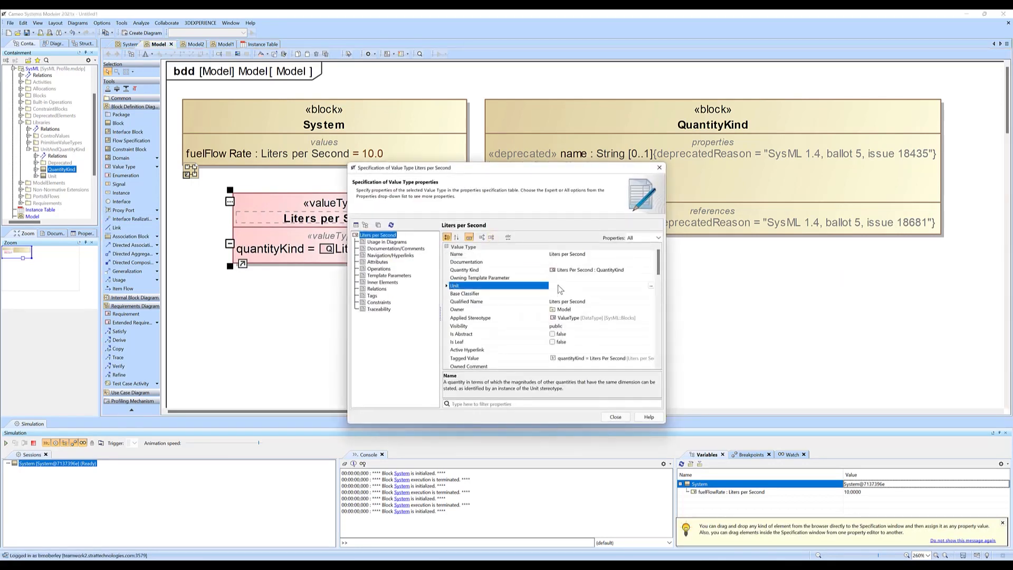
left_click(650, 286)
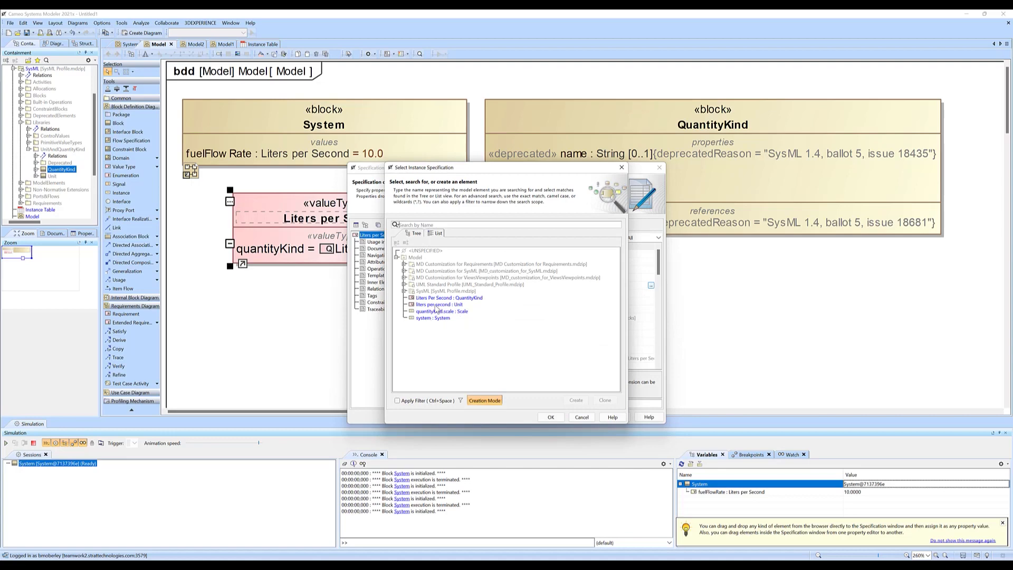
left_click(435, 306)
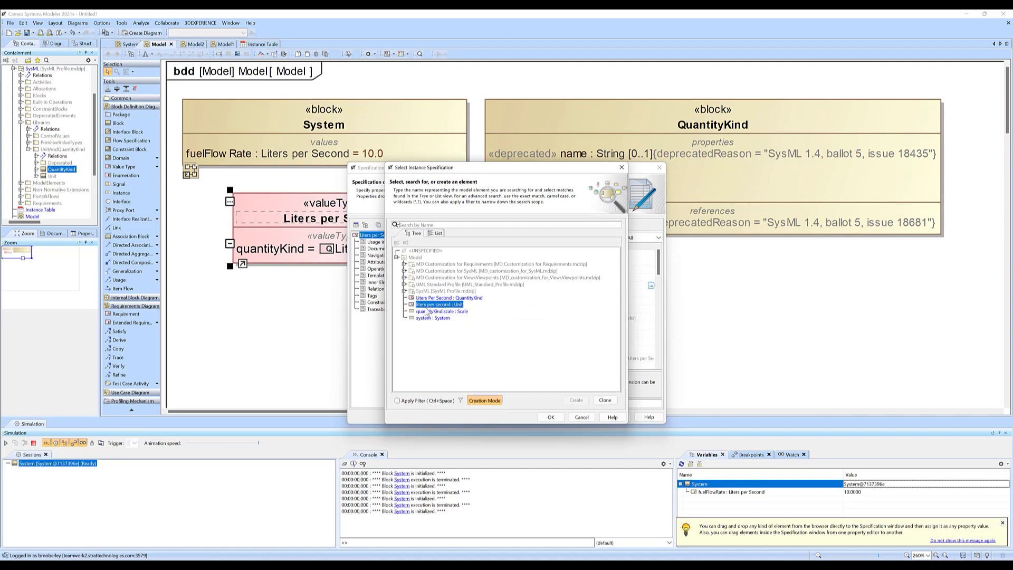
left_click(551, 417)
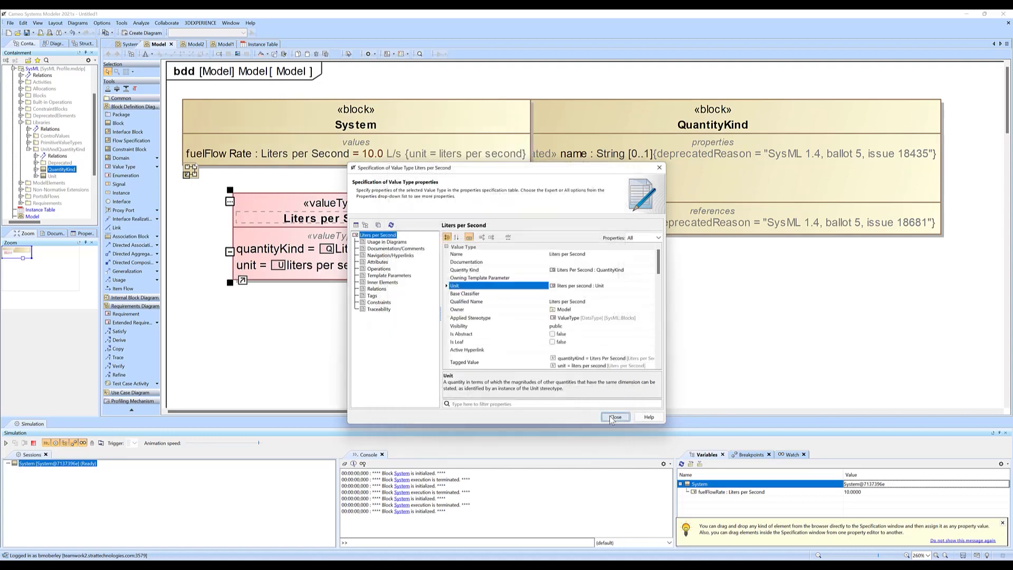
left_click(613, 417)
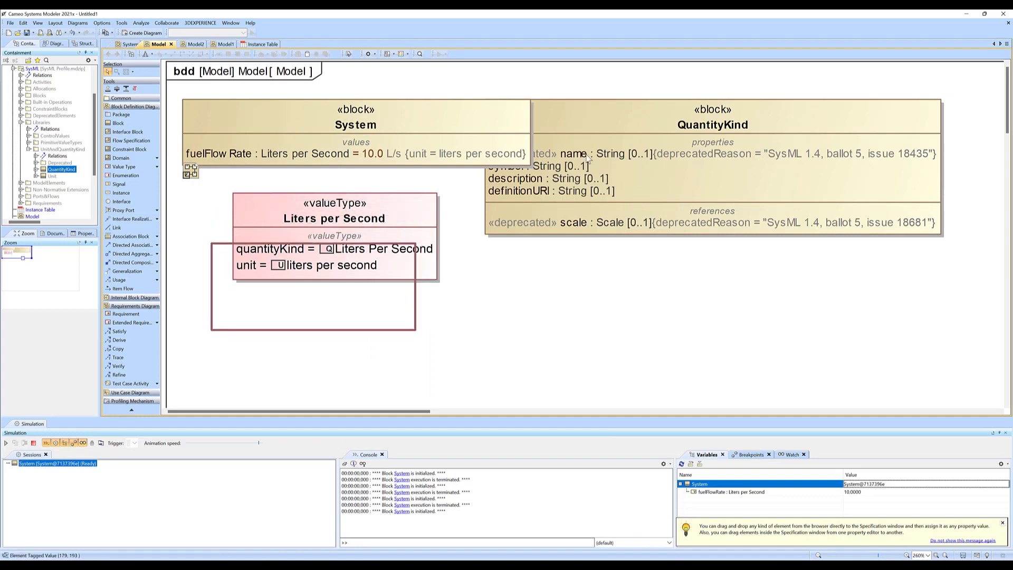
- Remove the QuantityKind block from the Model diagram and place the Liters per Second value type closer beneath the System block
left_click_drag(614, 121, 744, 124)
left_click(466, 265)
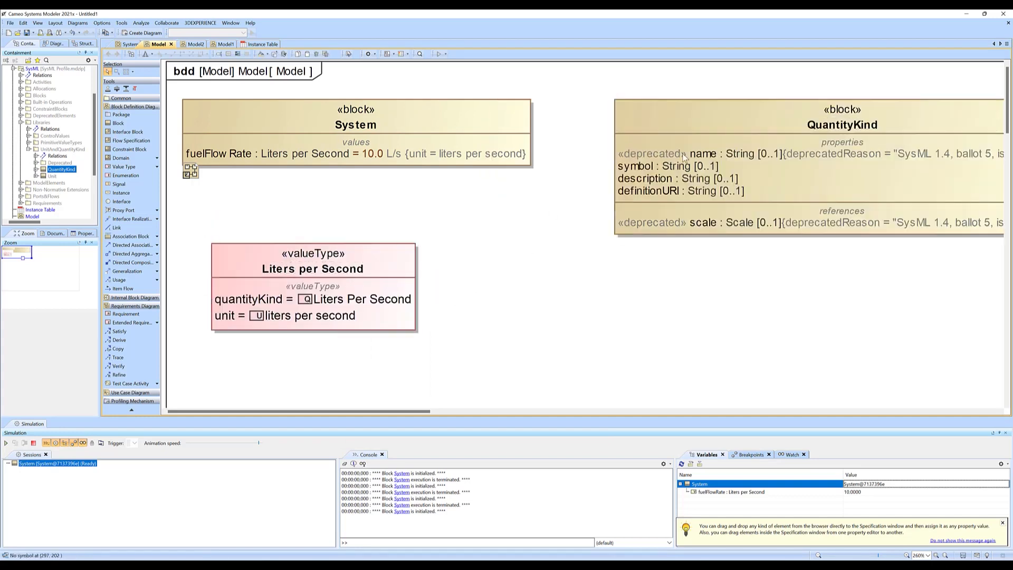
left_click(766, 115)
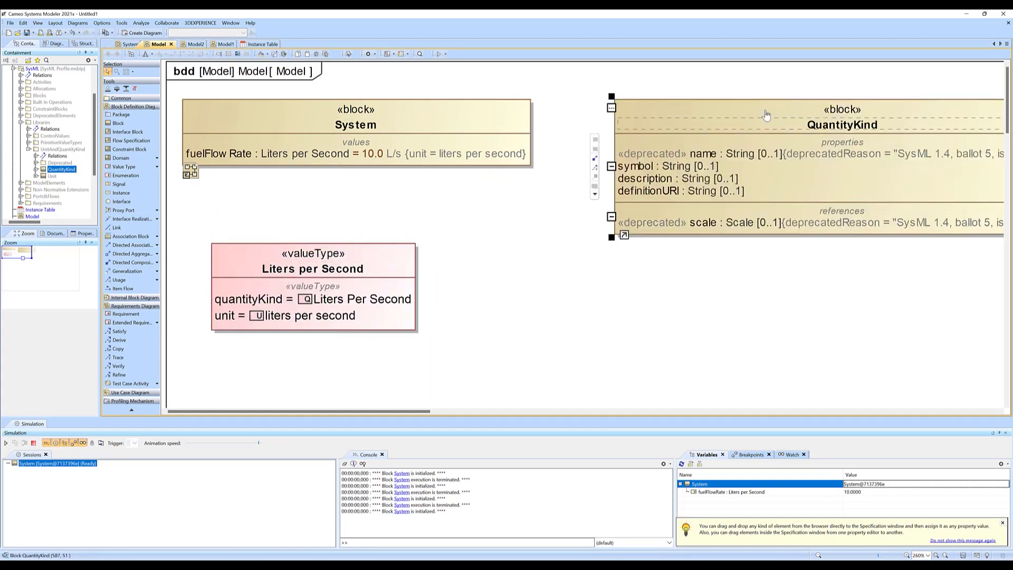
key("Delete")
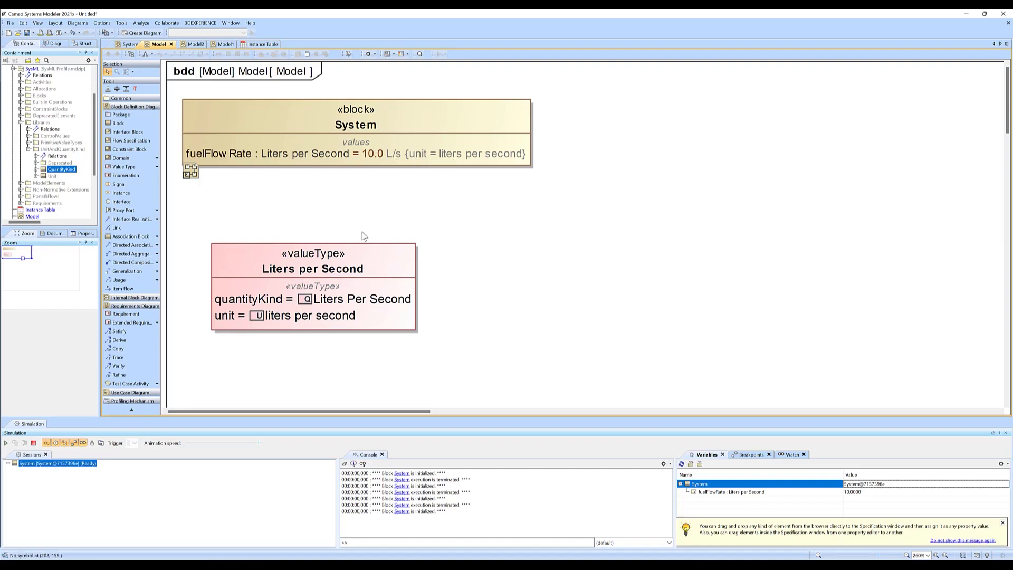
left_click_drag(359, 256, 352, 234)
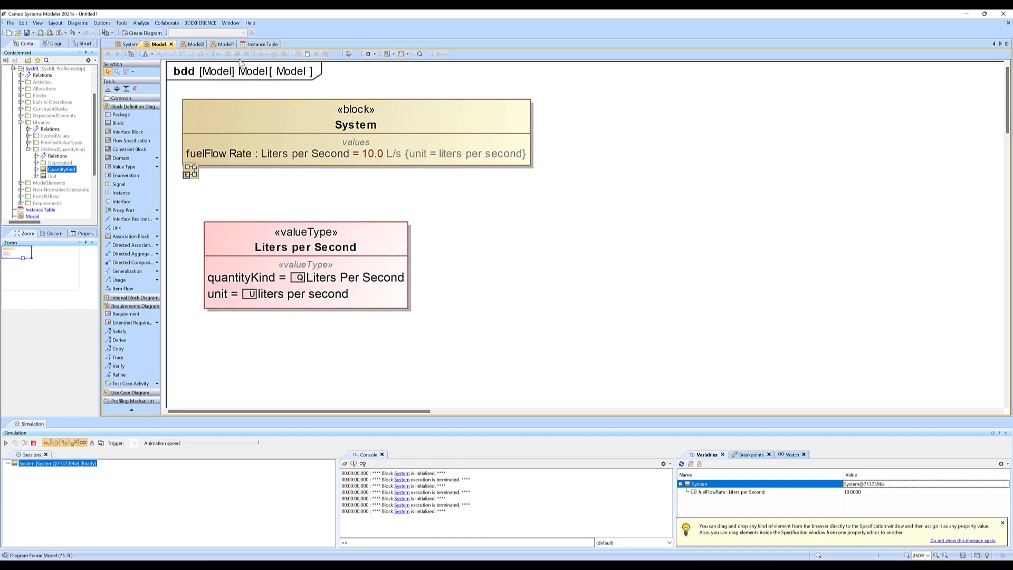
- Check the unit shown for the system instance's fuelFlowRate in the instance table and return to the Model diagram
left_click(258, 45)
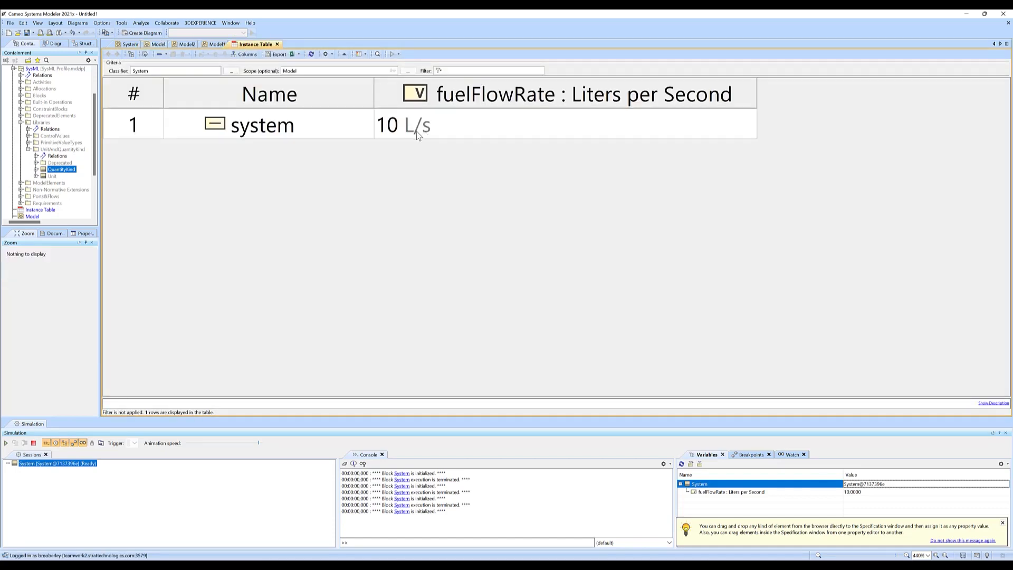
left_click(158, 45)
- Simulate the System block again, terminating the execution in progress, and view fuelFlowRate in the System parametric diagram
right_click(340, 127)
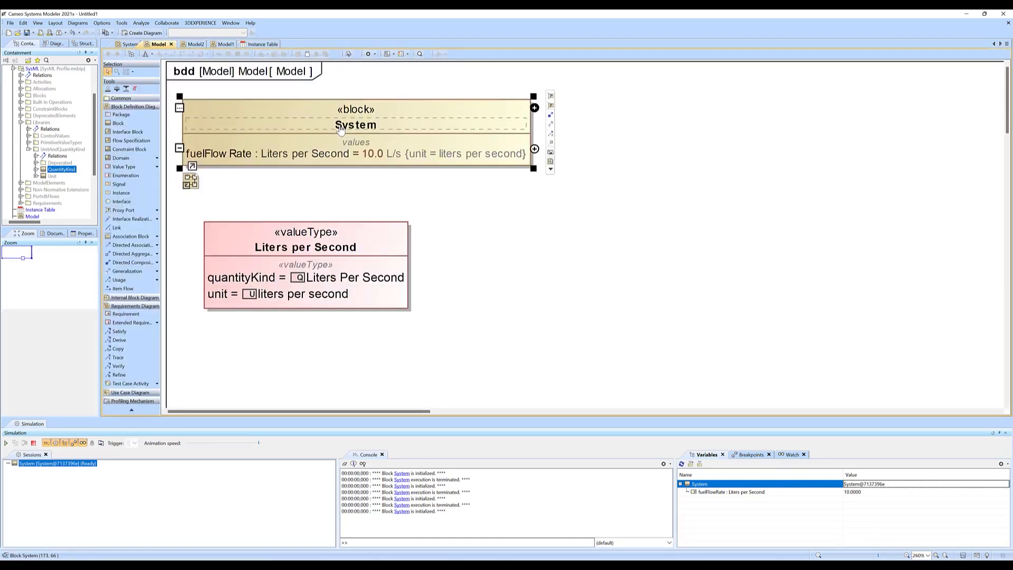
mouse_move(417, 256)
left_click(491, 258)
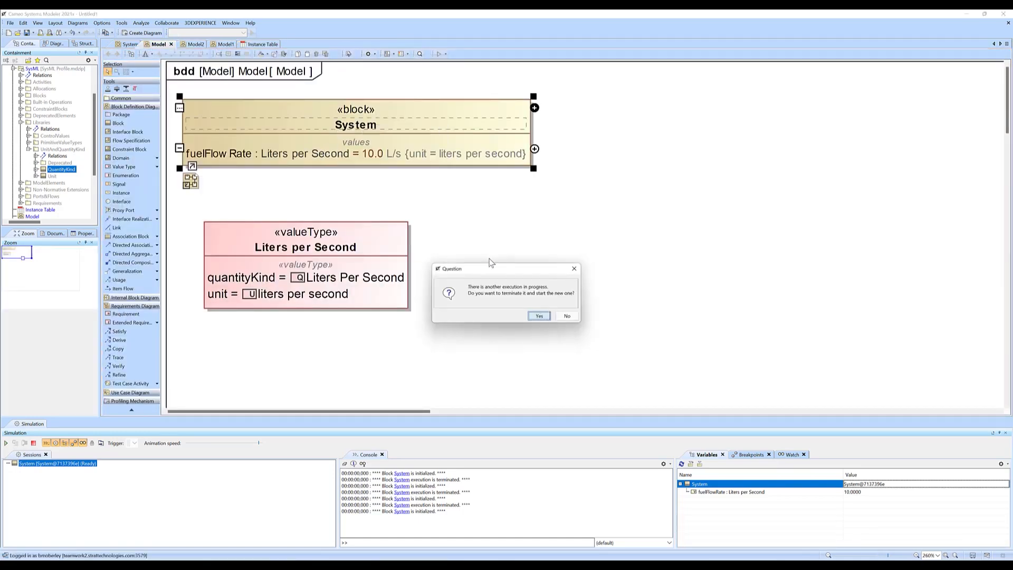
left_click(538, 314)
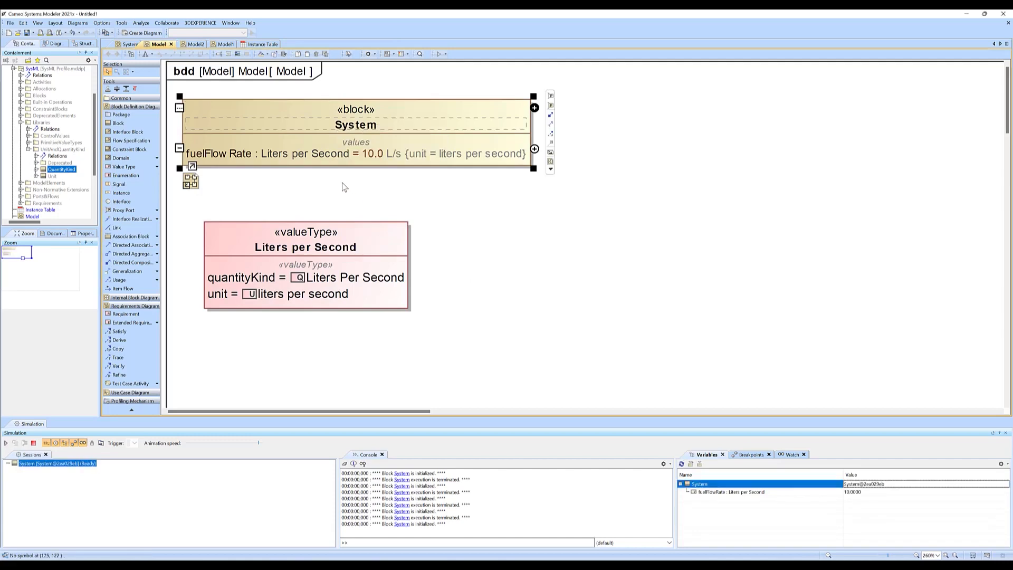
left_click(127, 45)
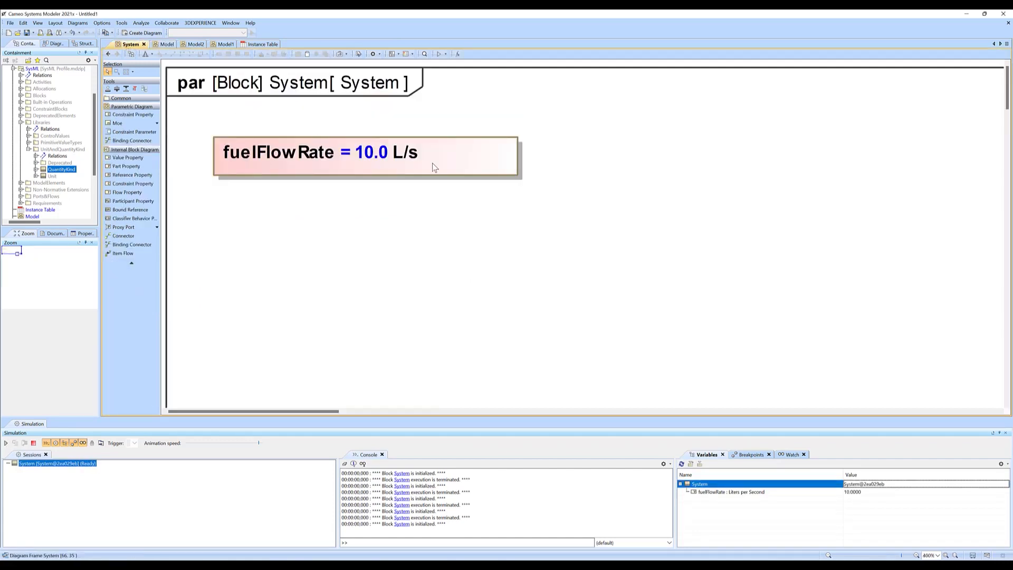